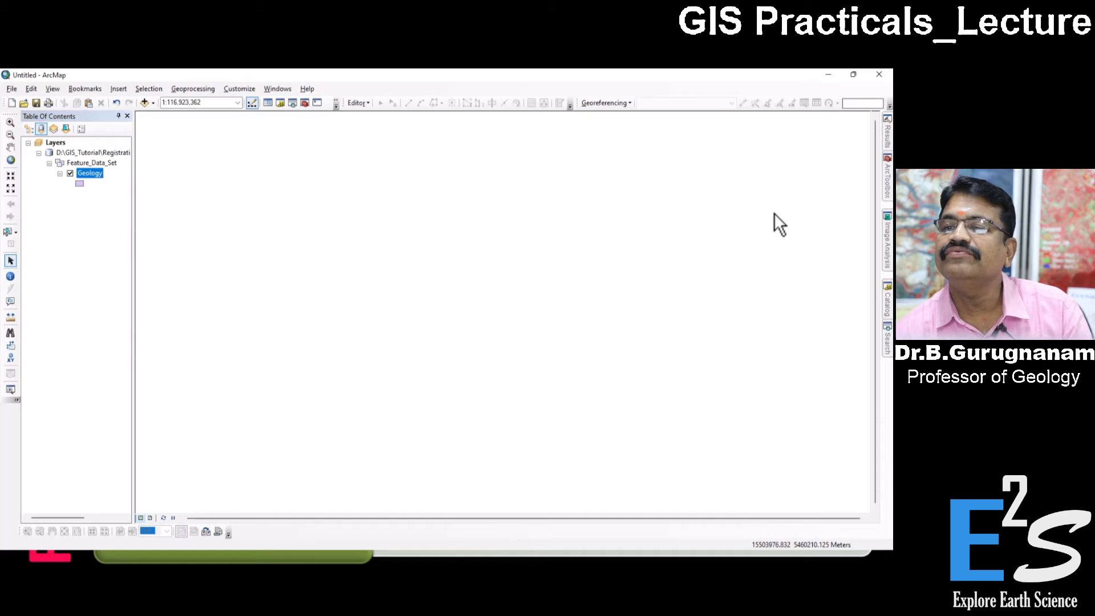
- Start a new polygon feature class named Geomorphology in Feature_Data_Set, with the default storage configuration
left_click(889, 303)
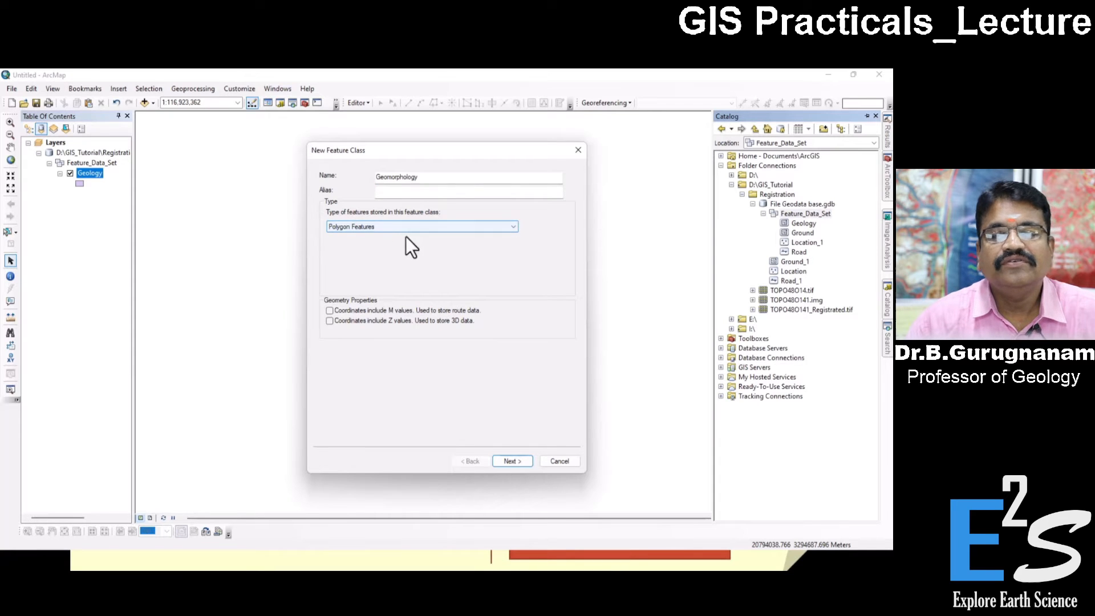
left_click(511, 460)
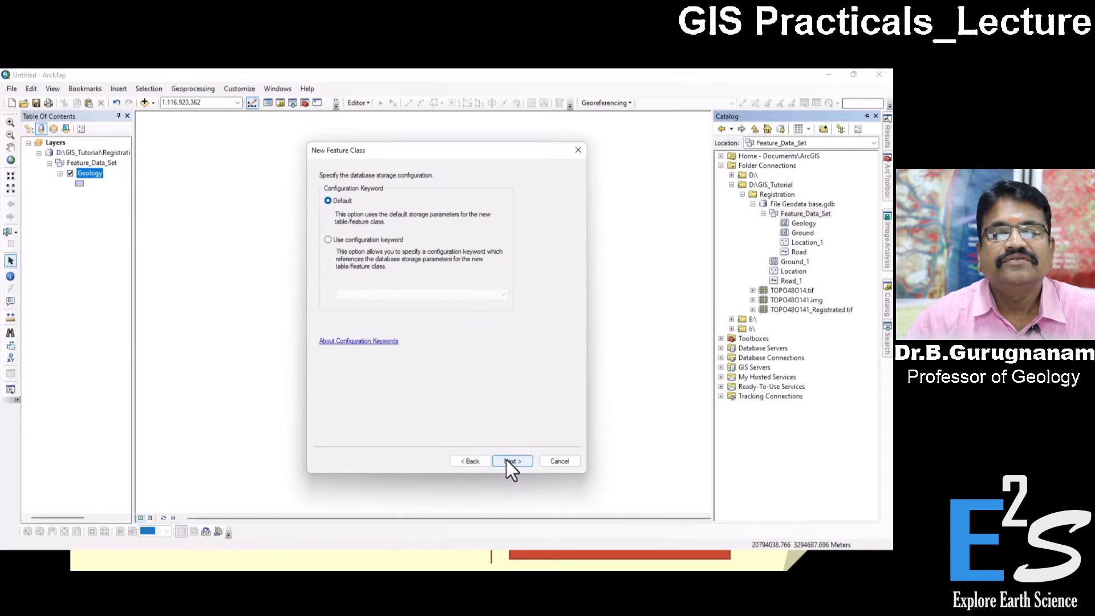
left_click(511, 461)
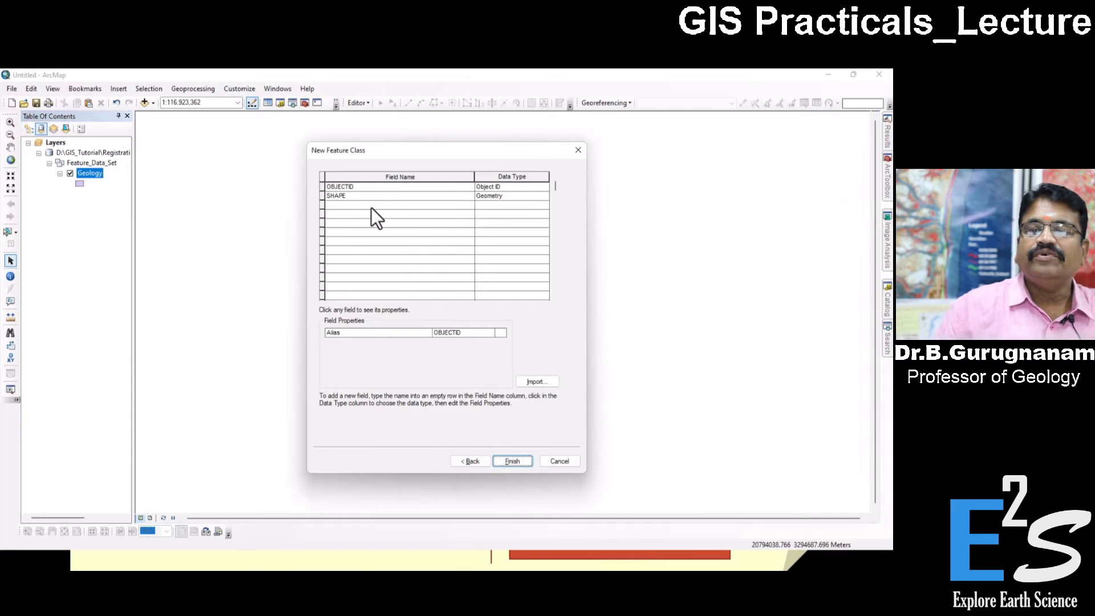
- Add a field named Location with the Text data type to the new feature class
left_click(360, 205)
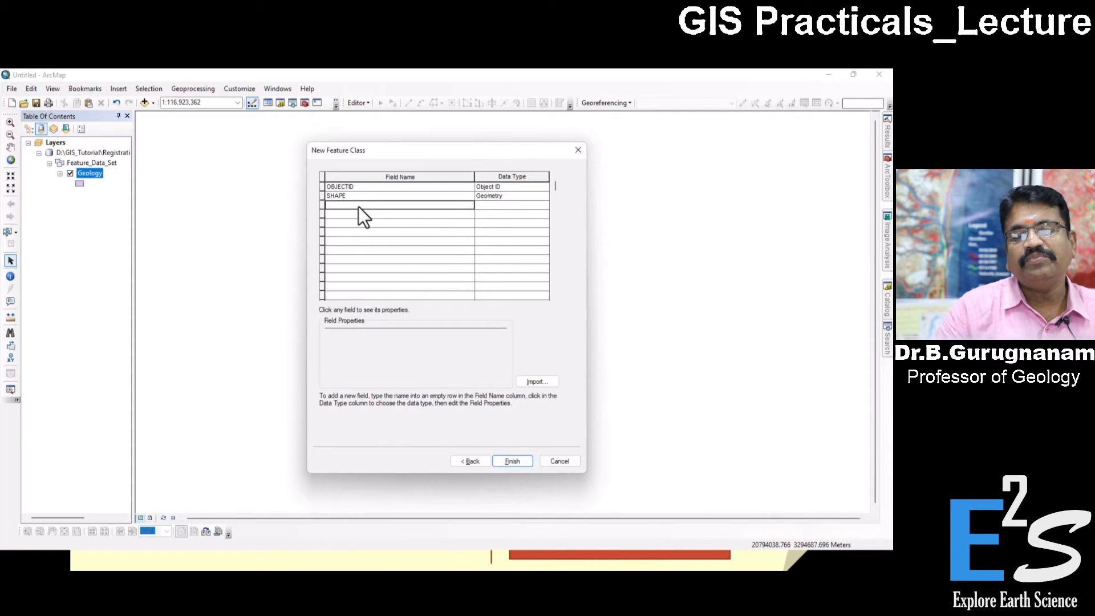
left_click(358, 207)
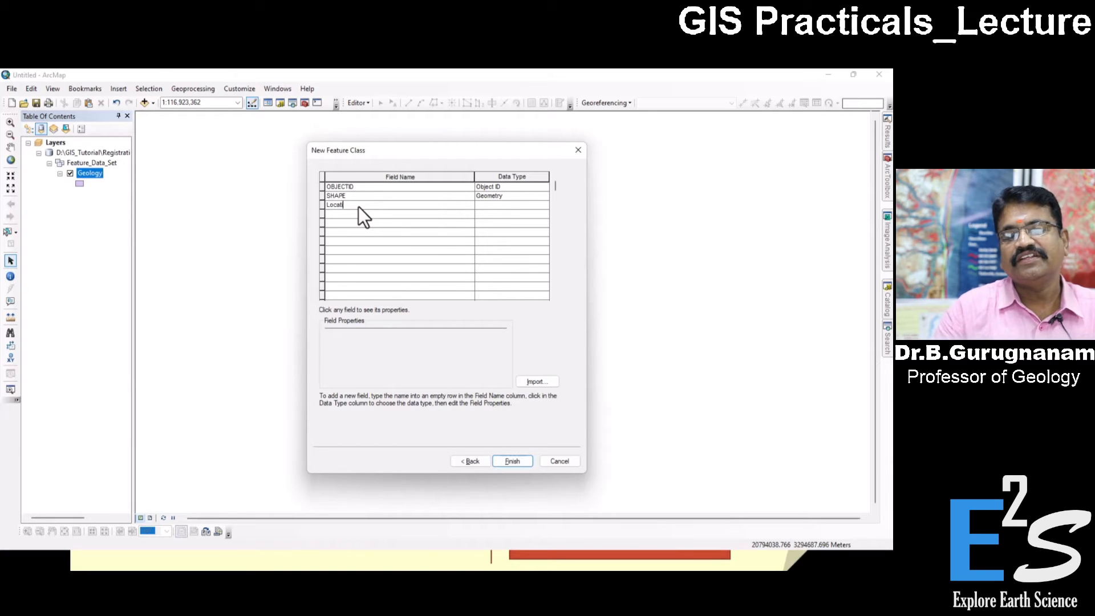
type("Location")
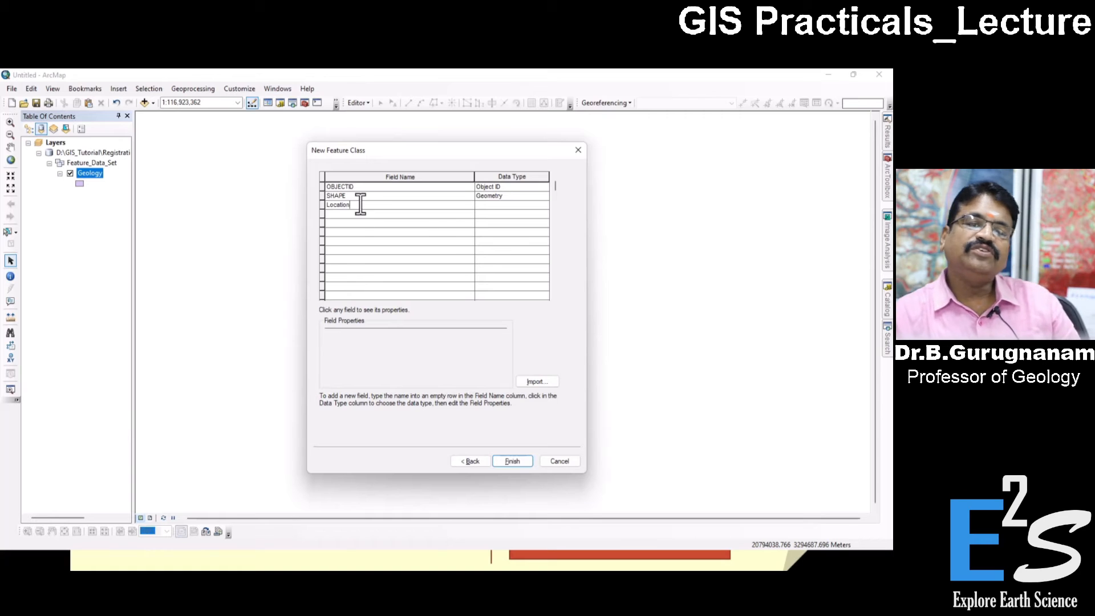
left_click_drag(351, 206, 323, 208)
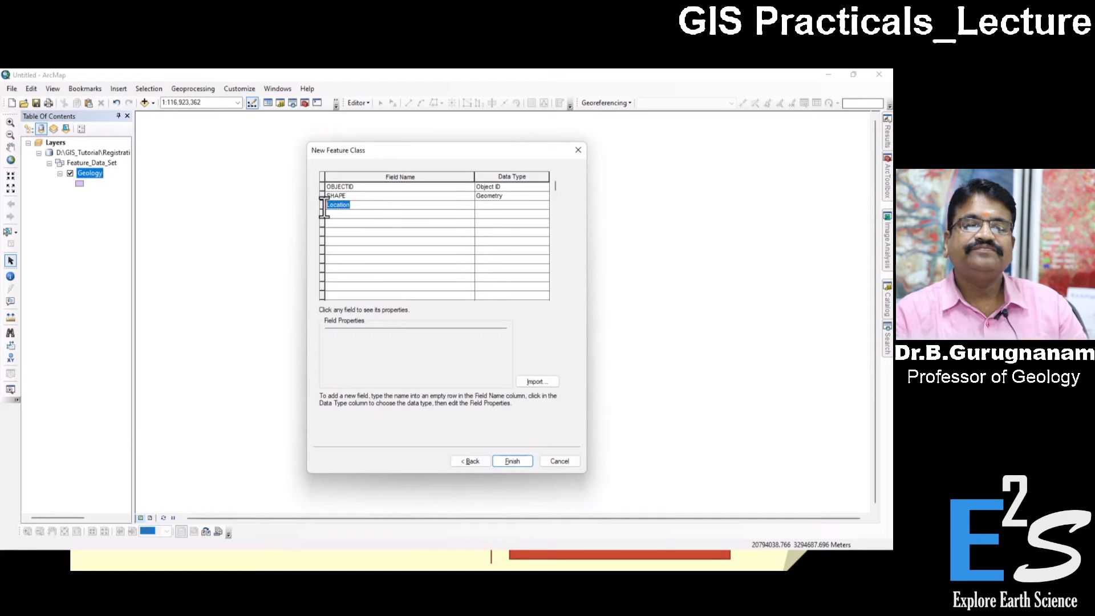
left_click(499, 206)
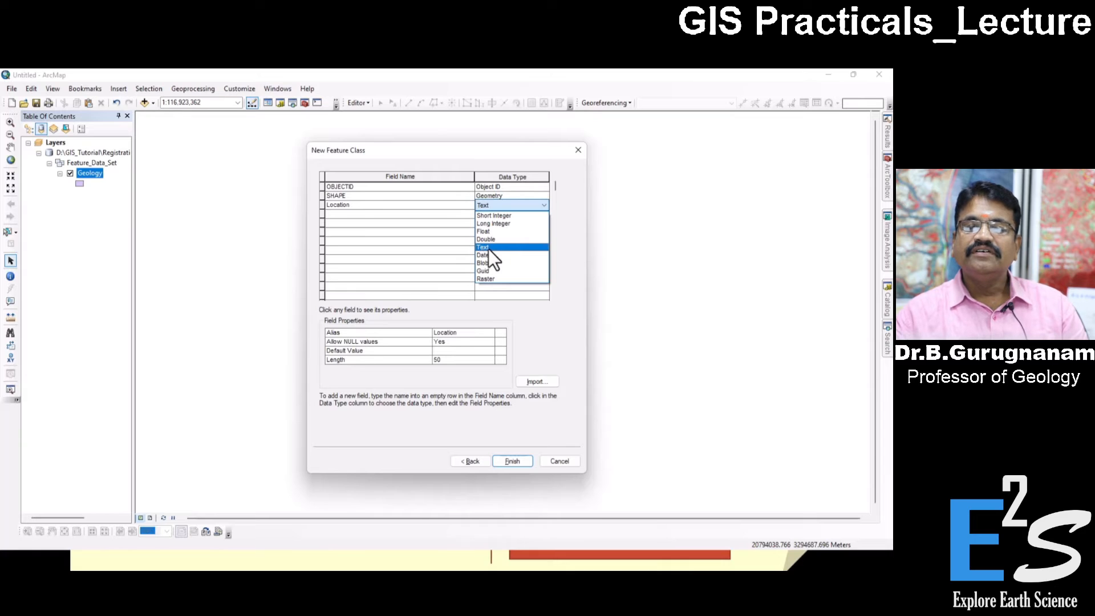
left_click(485, 248)
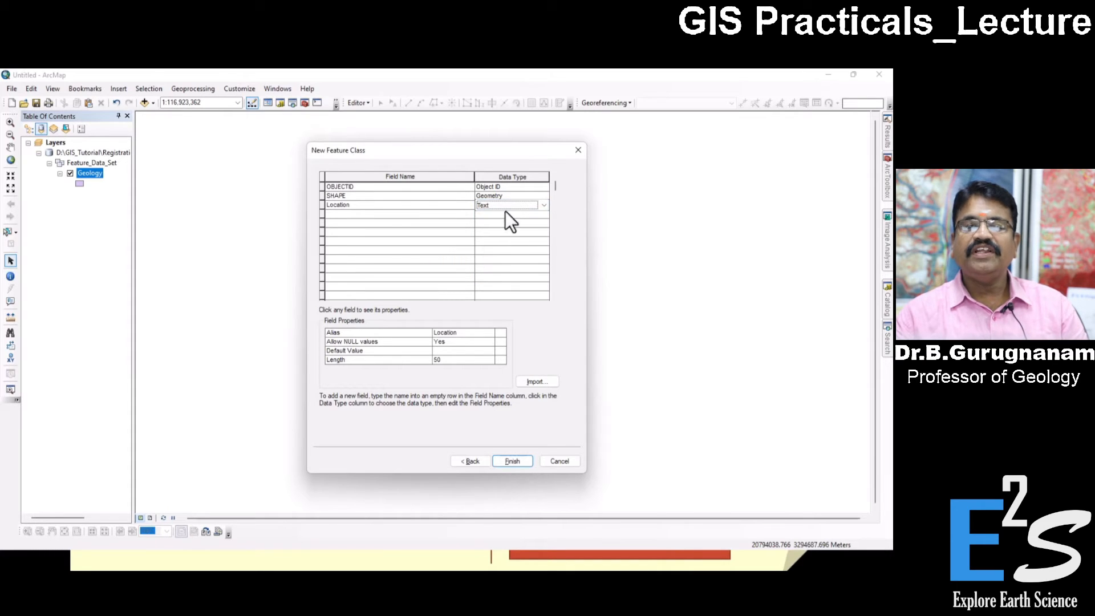
- Add a field named Address with the Text data type below the Location field
left_click(395, 214)
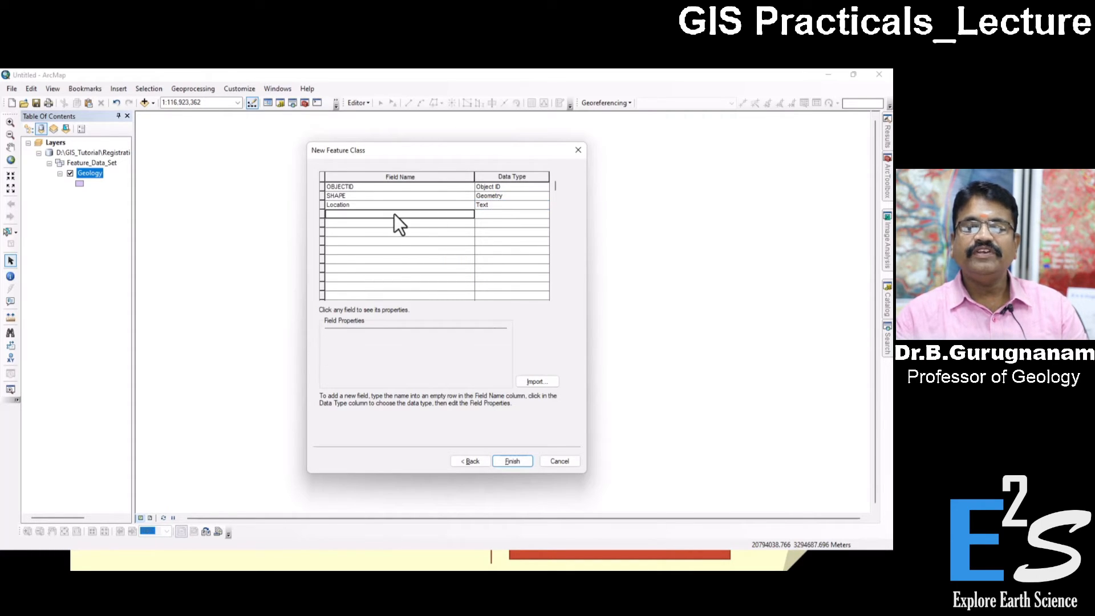
type("Ad")
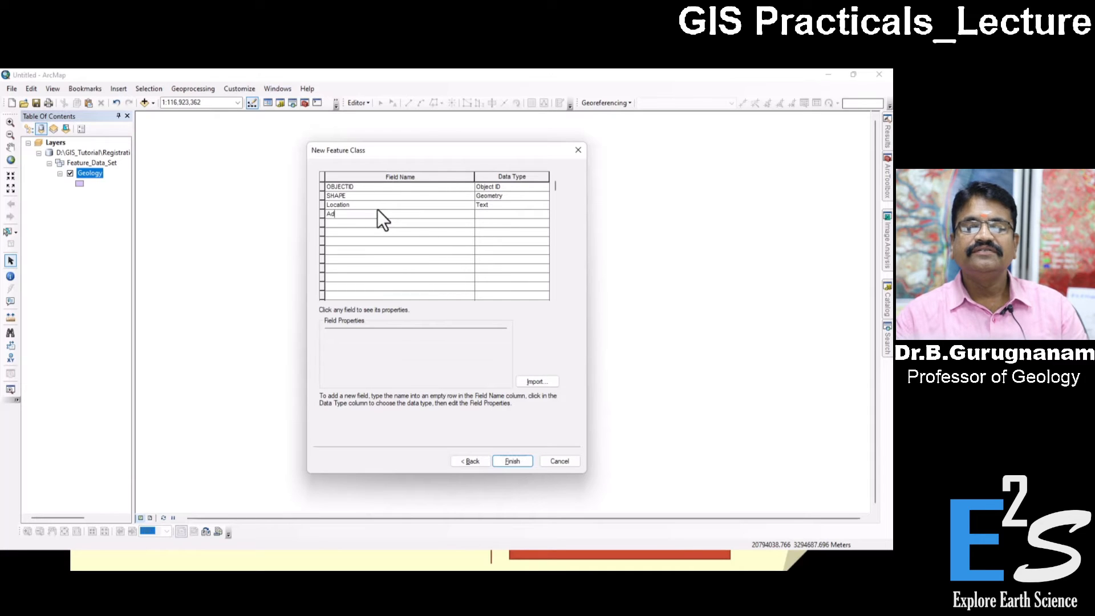
type("ress")
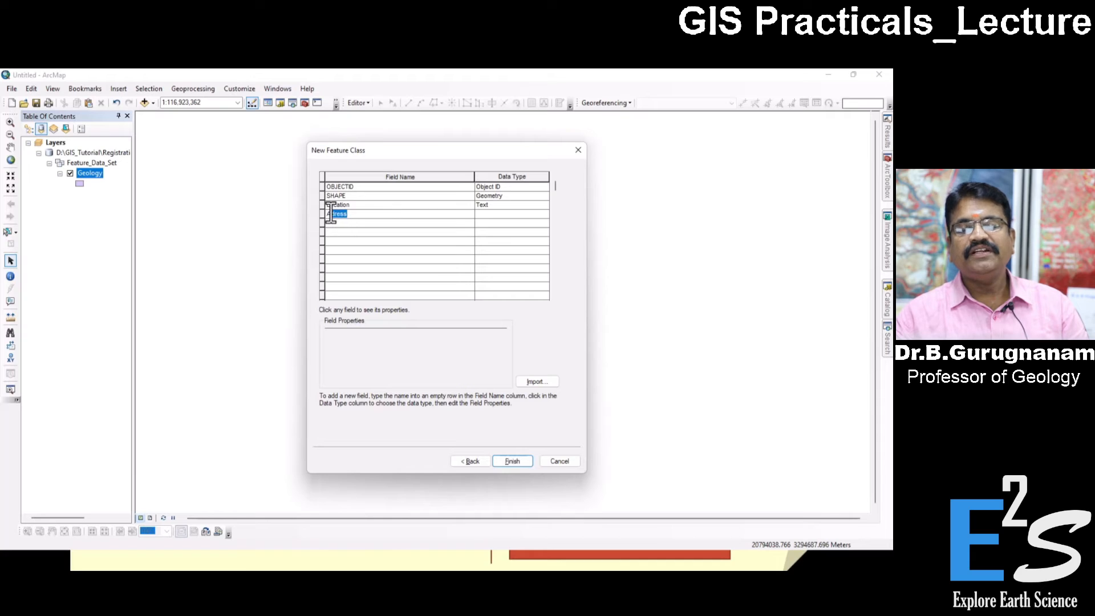
left_click(336, 214)
type("d")
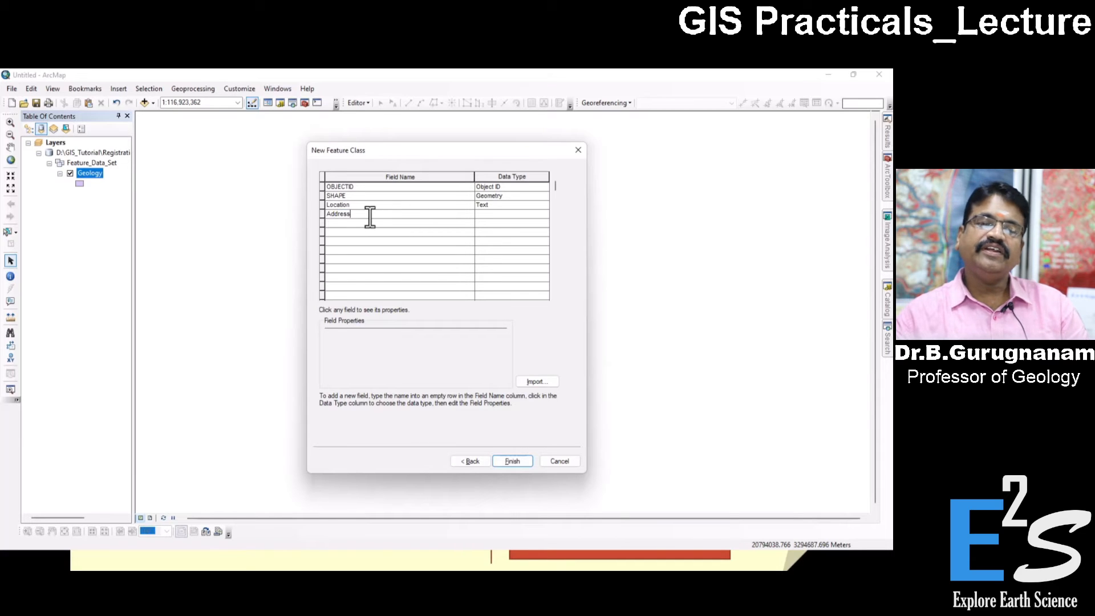
left_click_drag(370, 217, 321, 213)
left_click(484, 213)
left_click(485, 214)
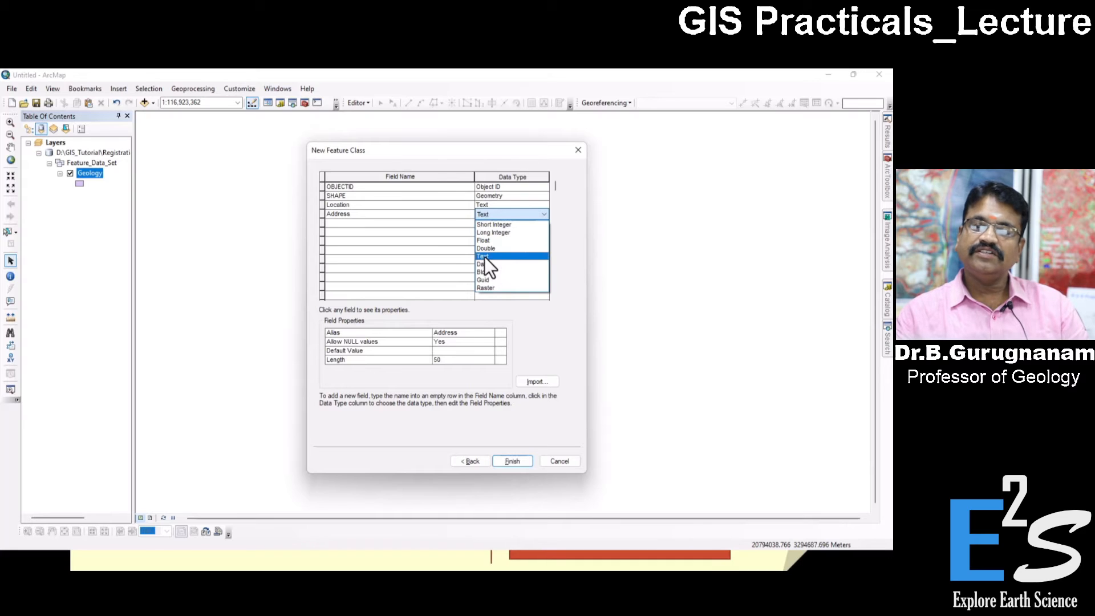
left_click(485, 257)
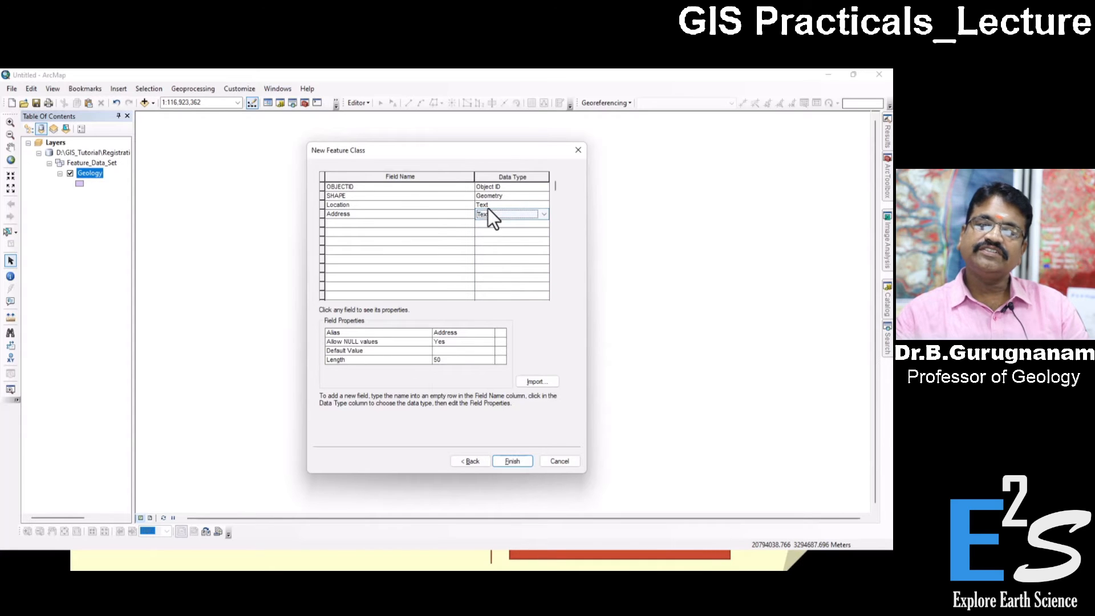
- Add a field named "Lengh of Street roads" with the Short Integer data type below Address
left_click(350, 224)
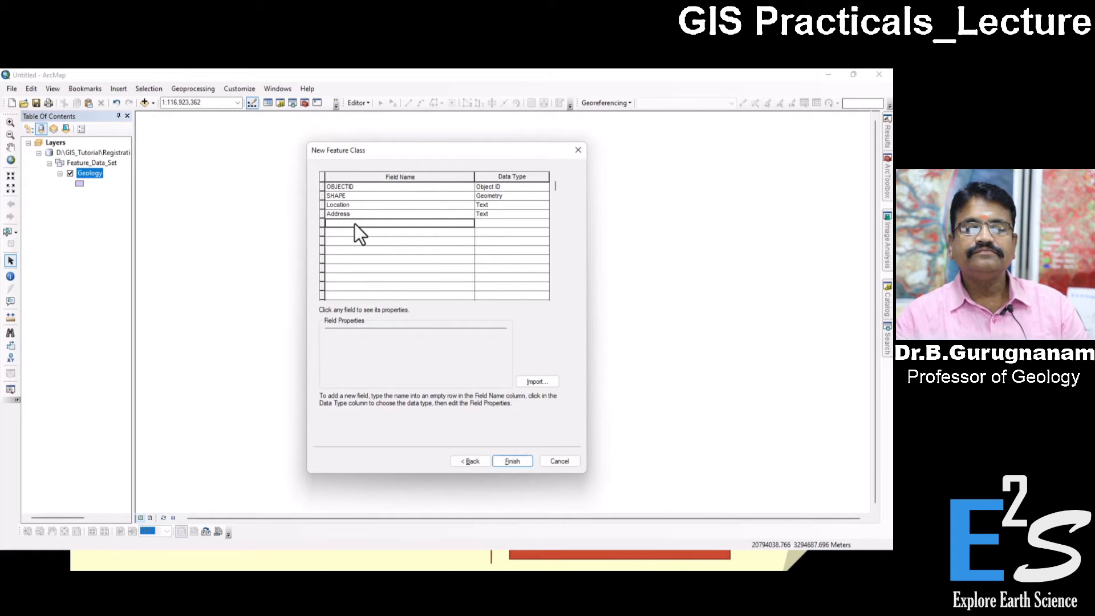
type("Lengh")
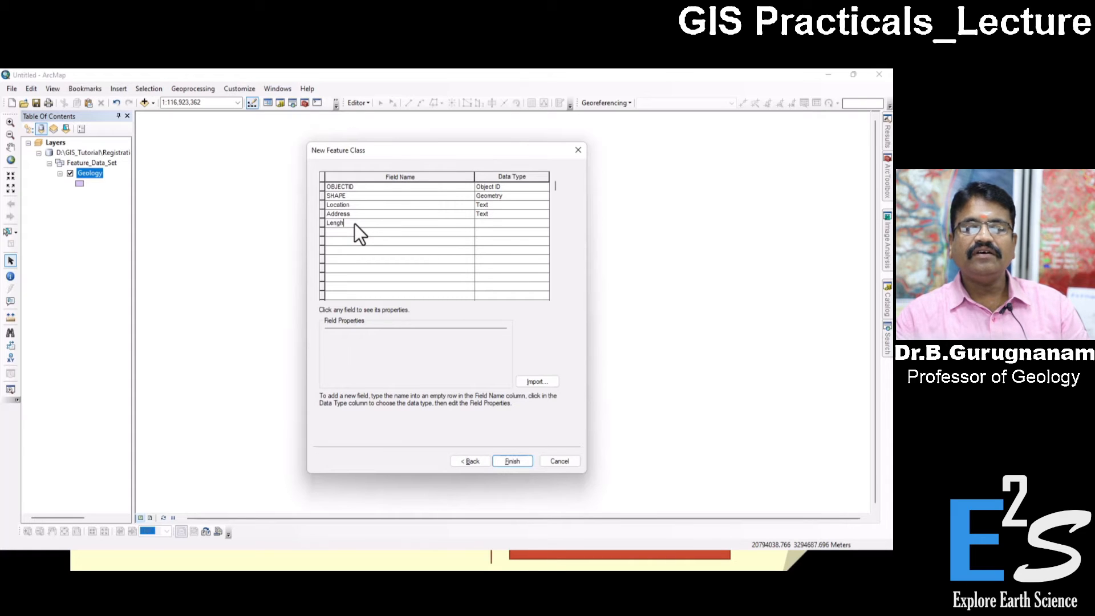
type(" of")
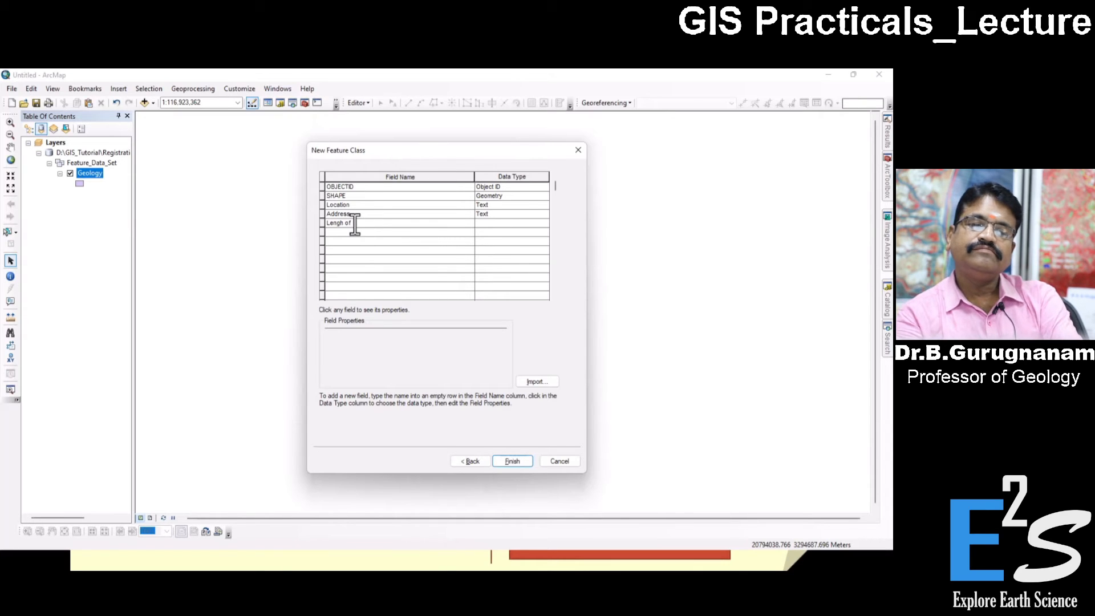
type("Strr")
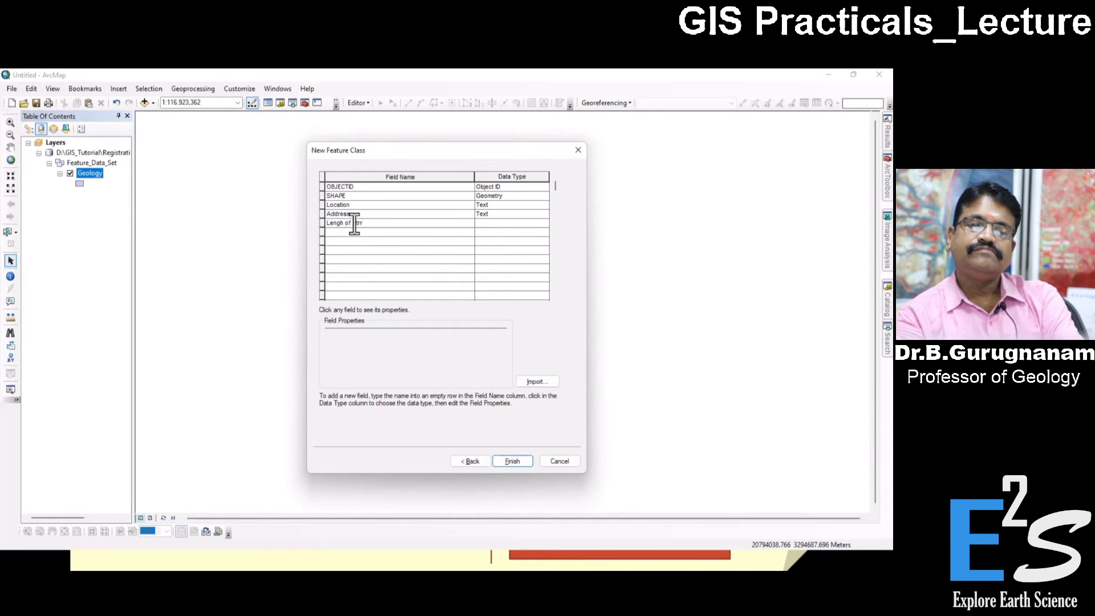
key("BackSpace")
type("ee")
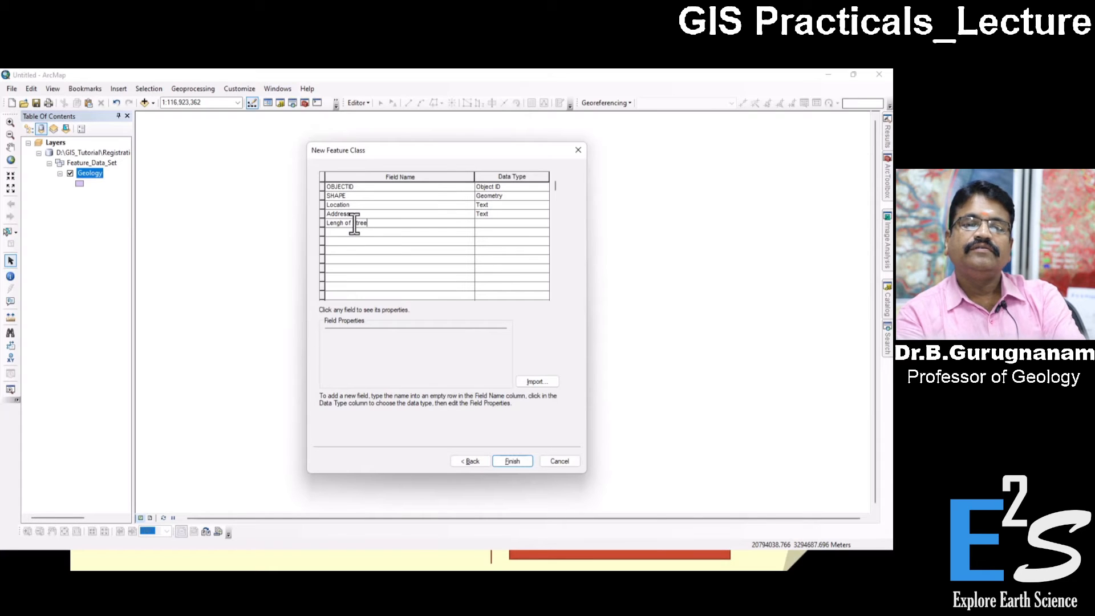
type("t ")
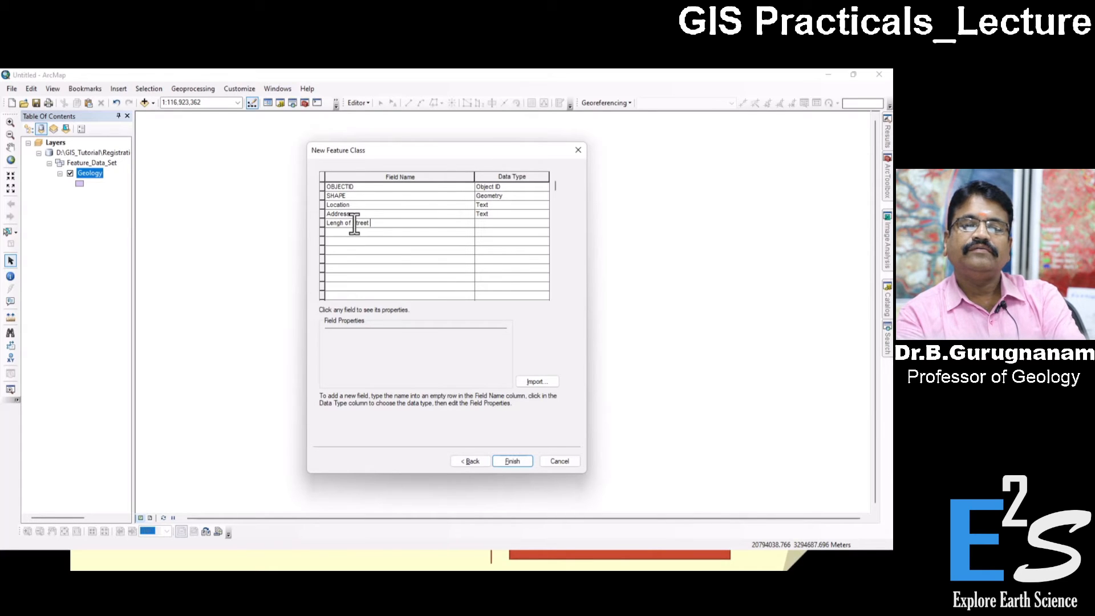
type("roads")
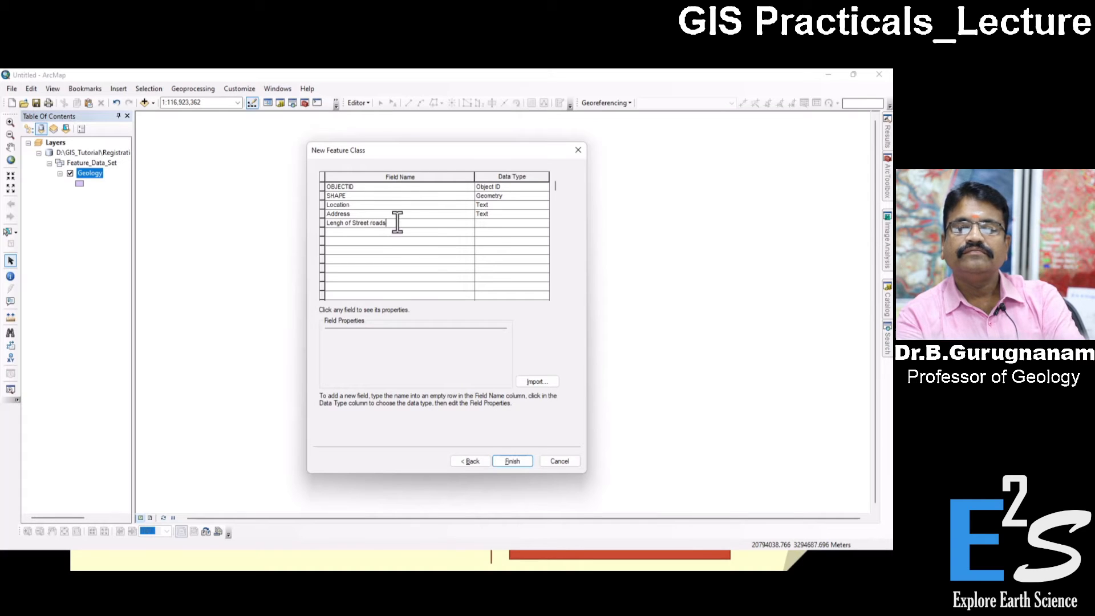
left_click(494, 223)
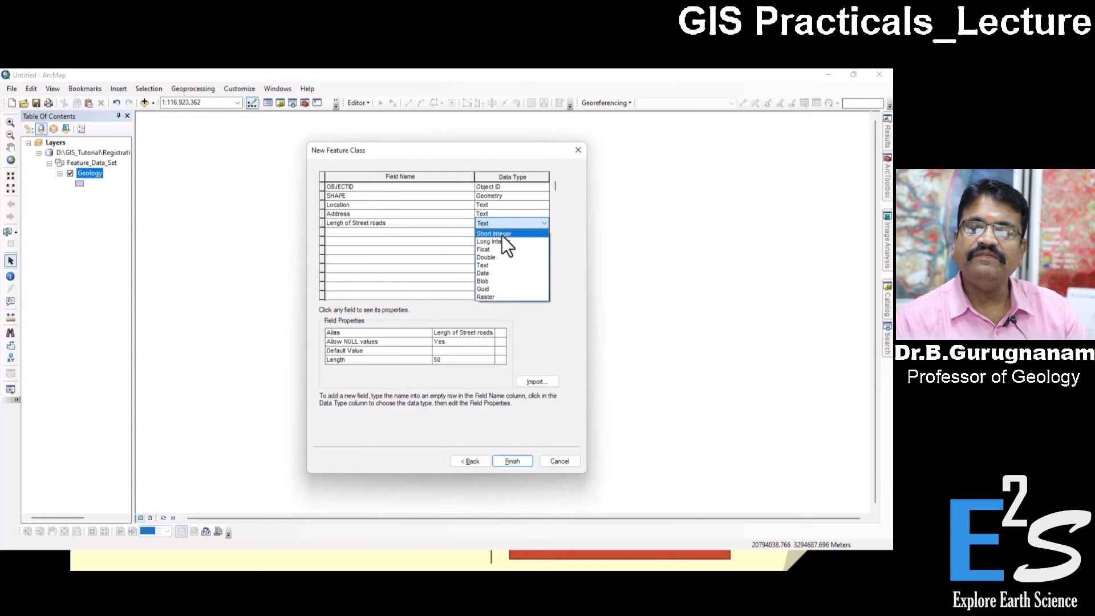
left_click(502, 234)
left_click(360, 223)
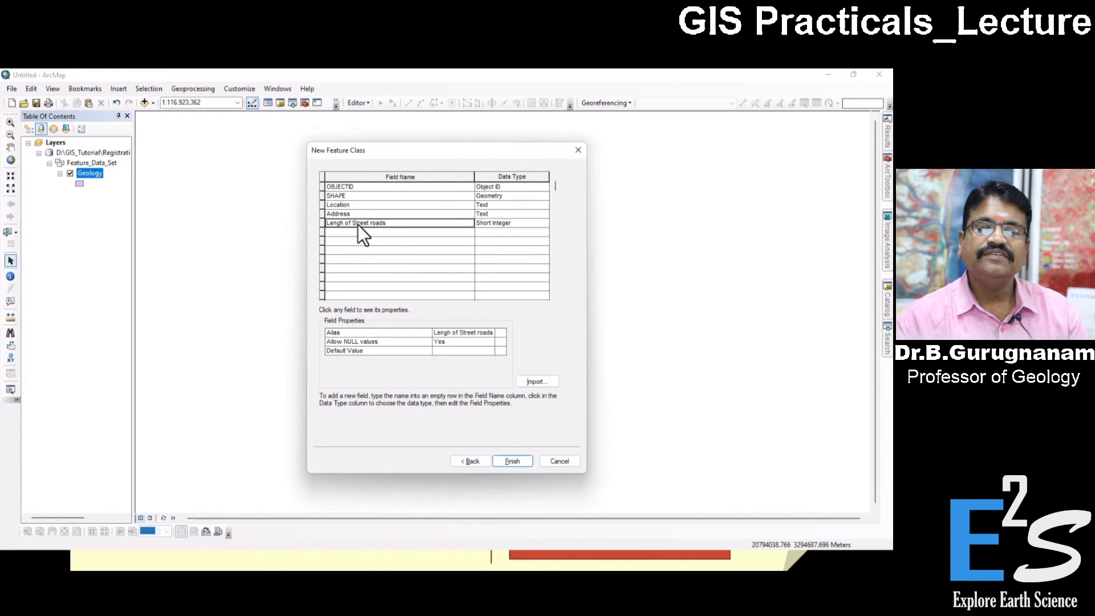
- Add a field named "Lenght of Highway Roads" with the Long Integer data type in the next empty row
left_click(355, 232)
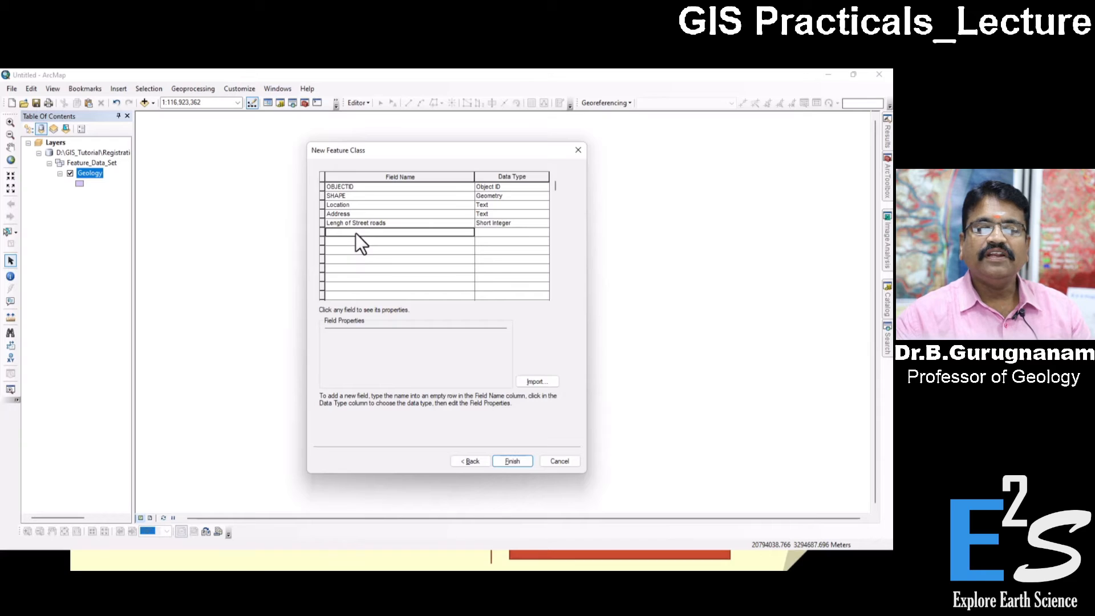
type("Lenght")
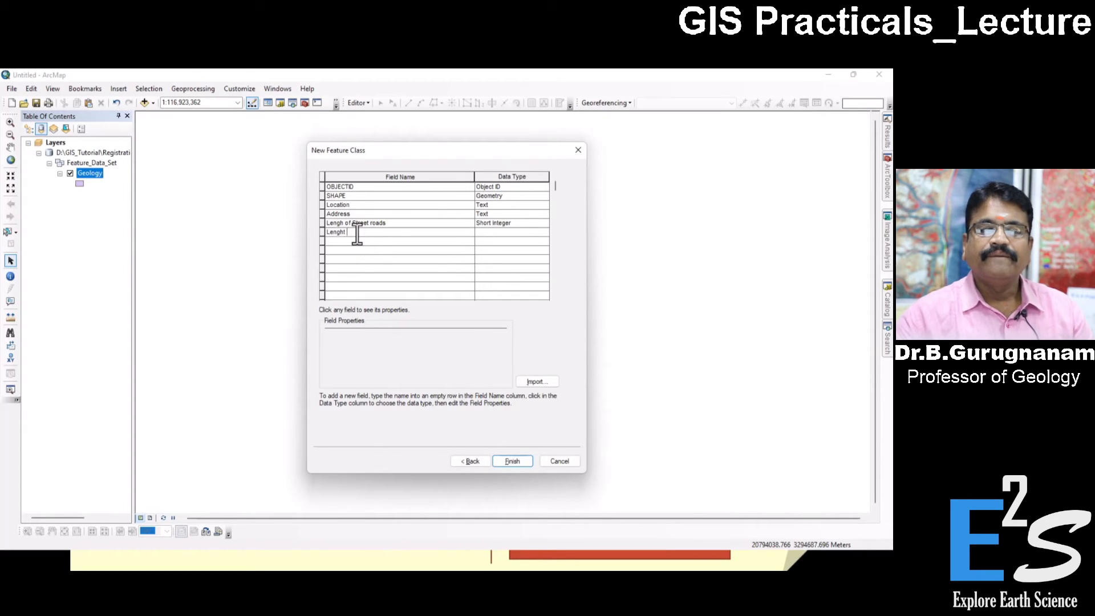
type(" of ")
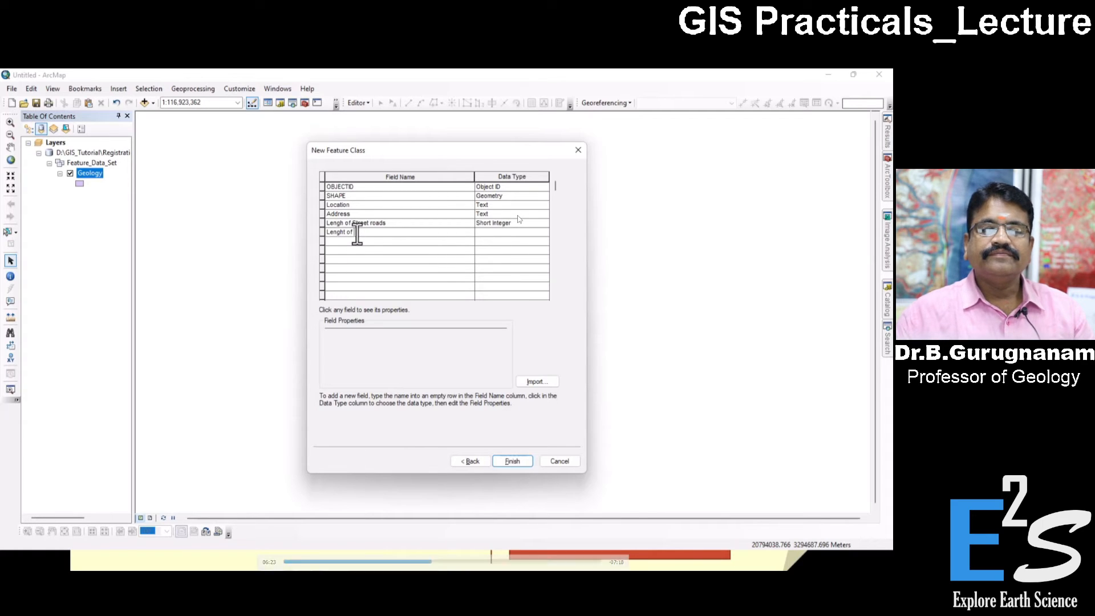
type("Highwa")
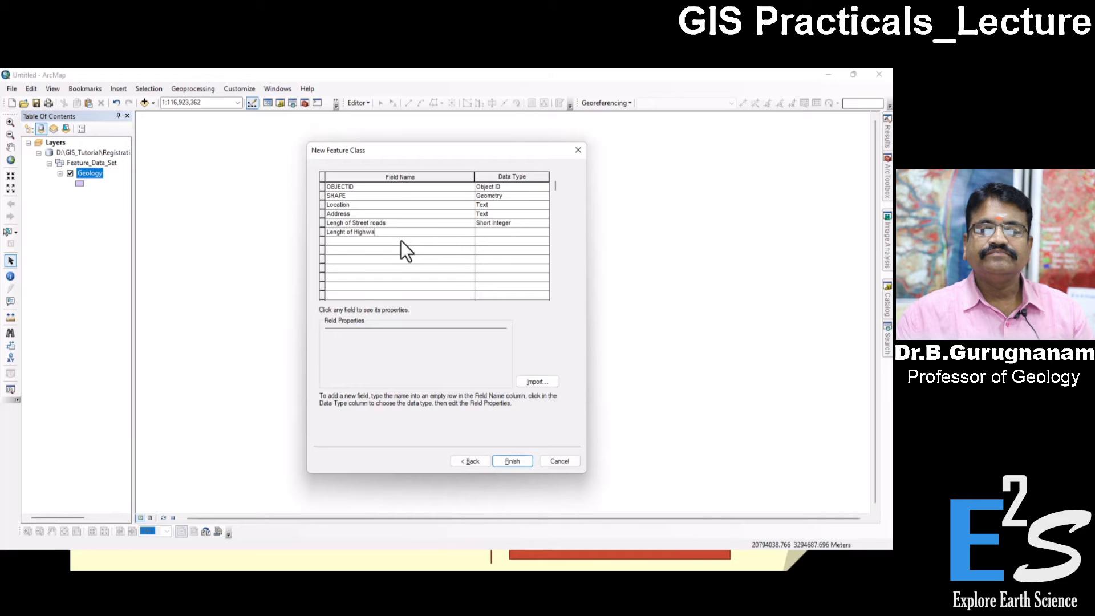
type("y R")
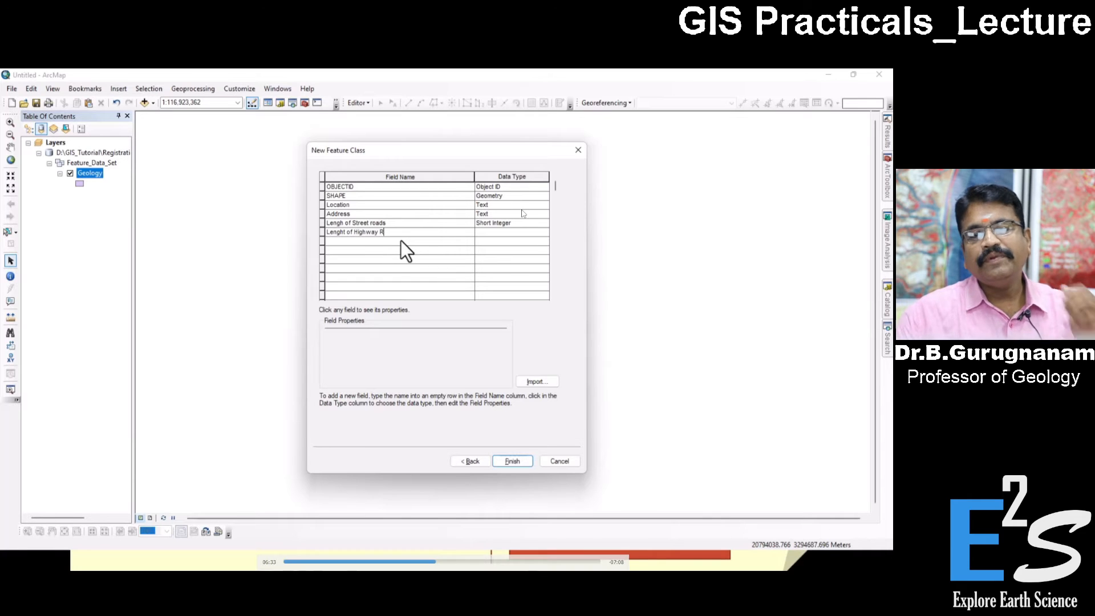
type("oads")
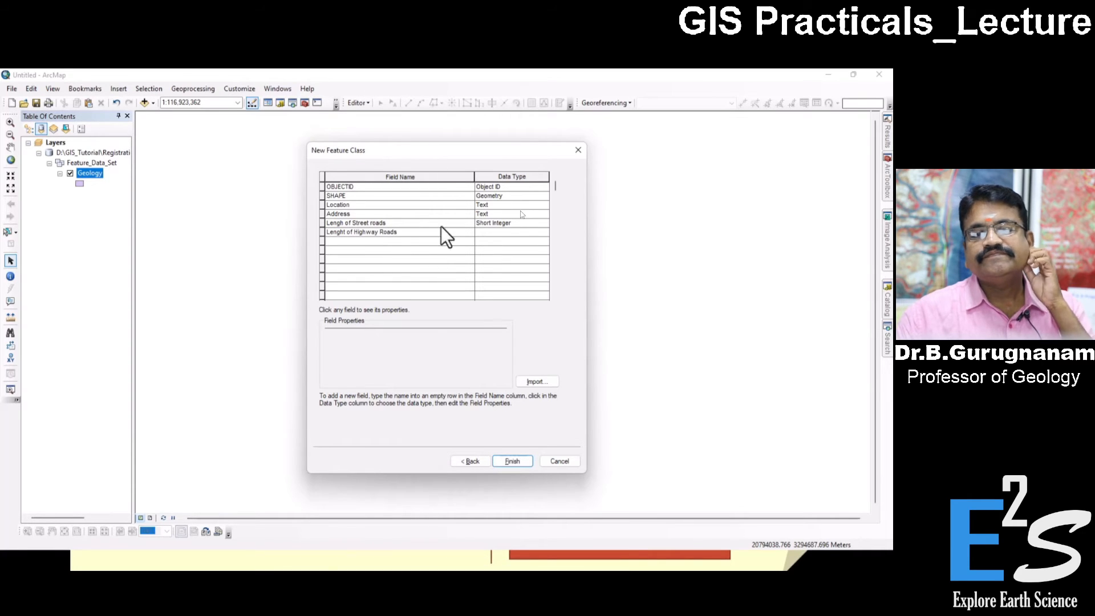
left_click(421, 248)
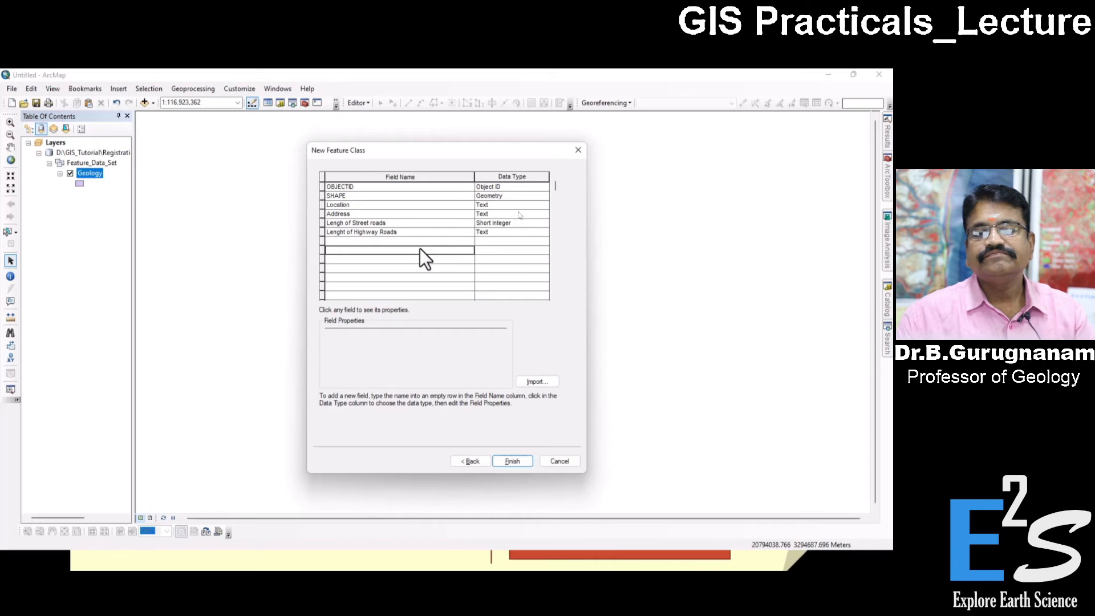
left_click(482, 232)
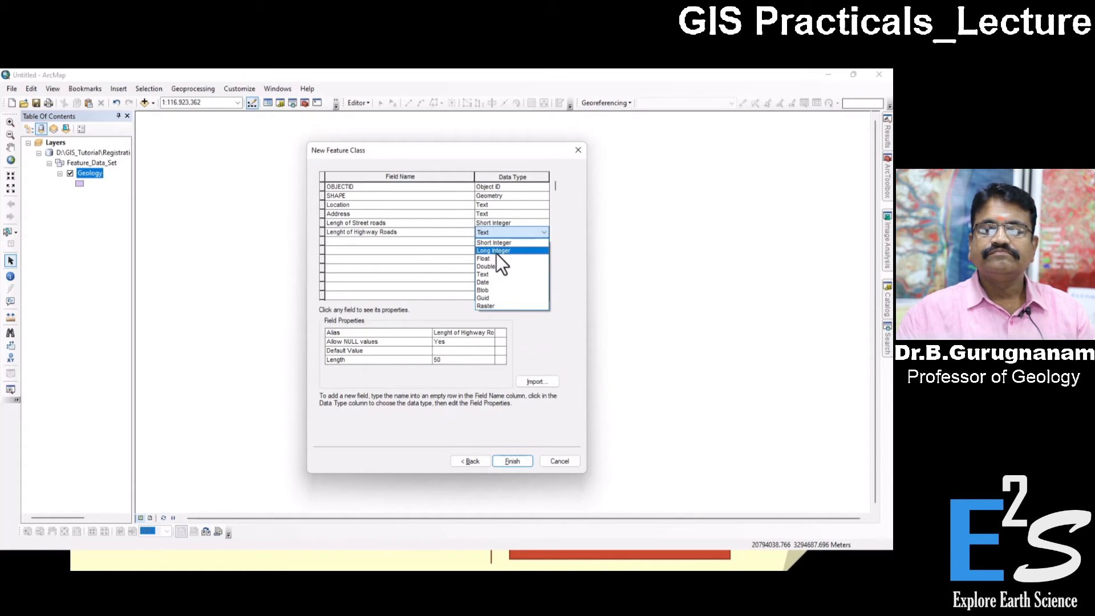
left_click(489, 252)
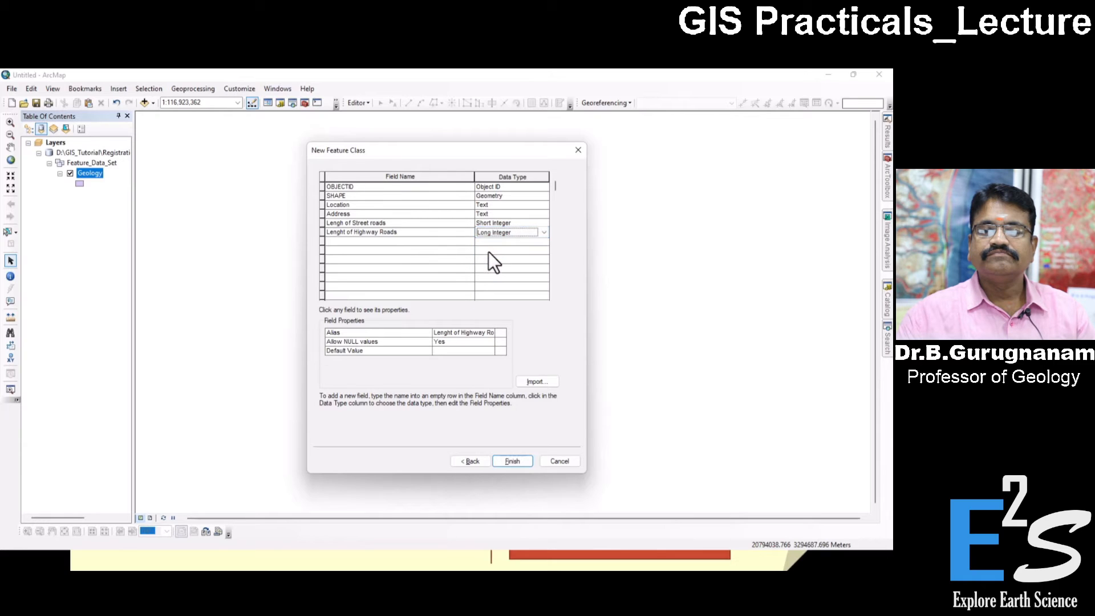
- Enter "Molecular weight" as the name of a new field in the first empty row, below "Lenght of Highway Roads"
left_click(429, 240)
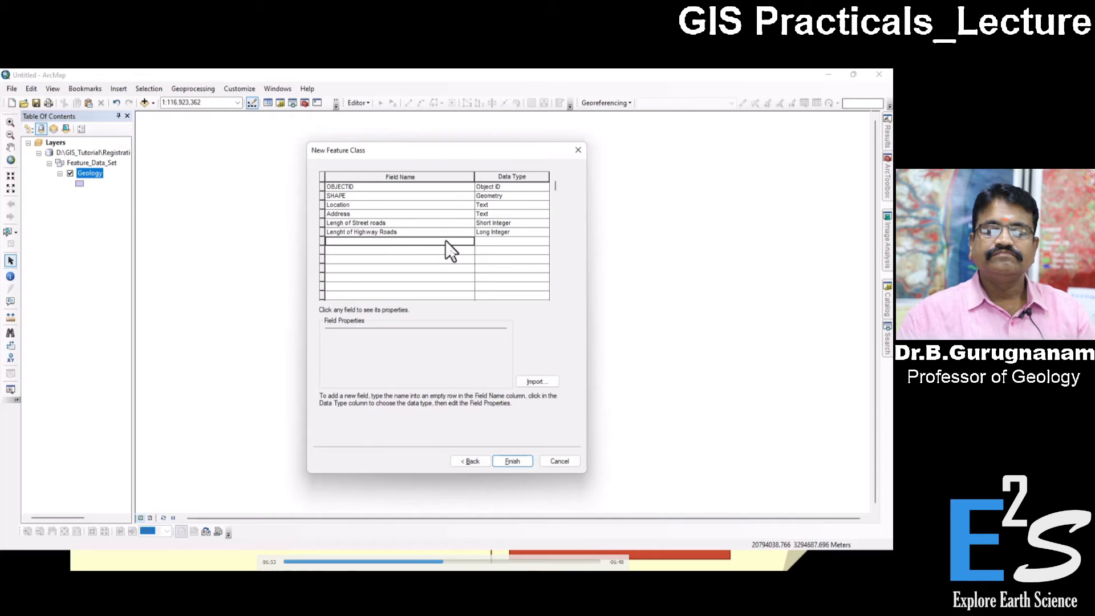
type("M")
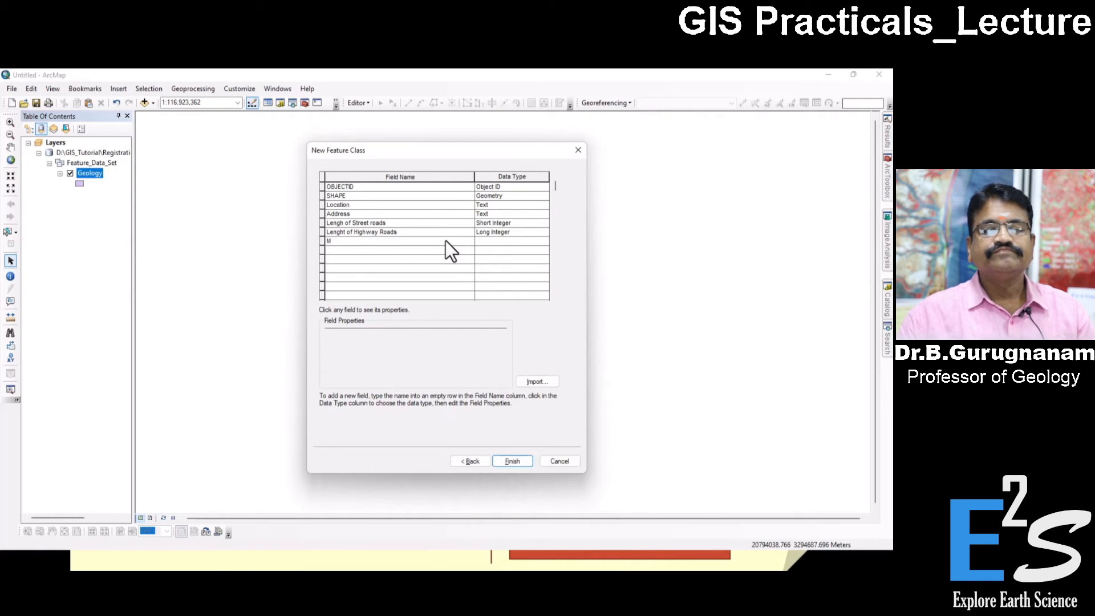
type("o")
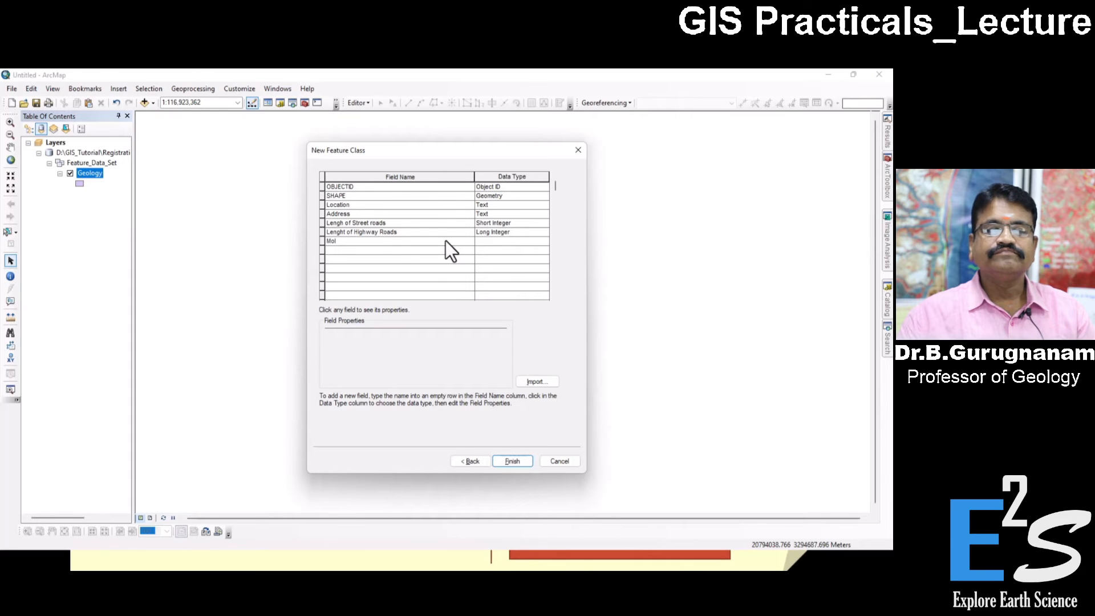
type("le")
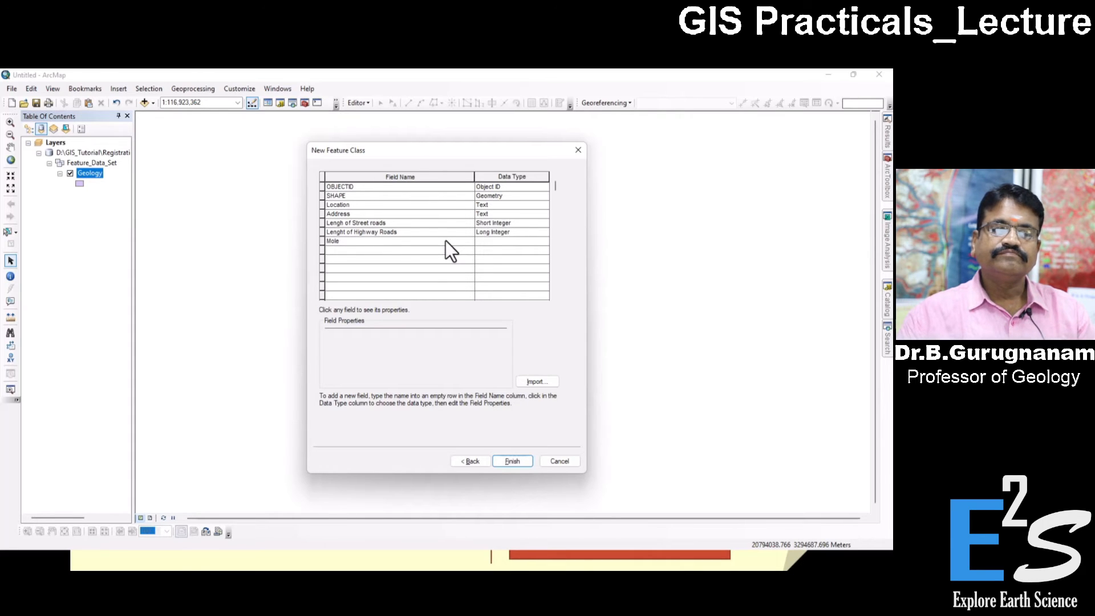
type("cul")
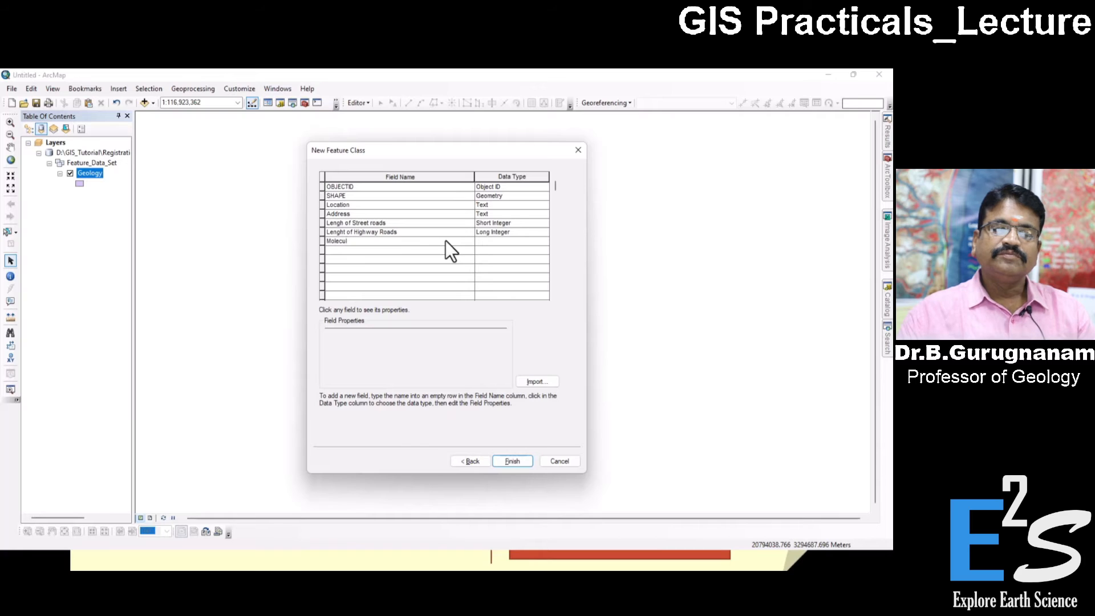
type("ar ")
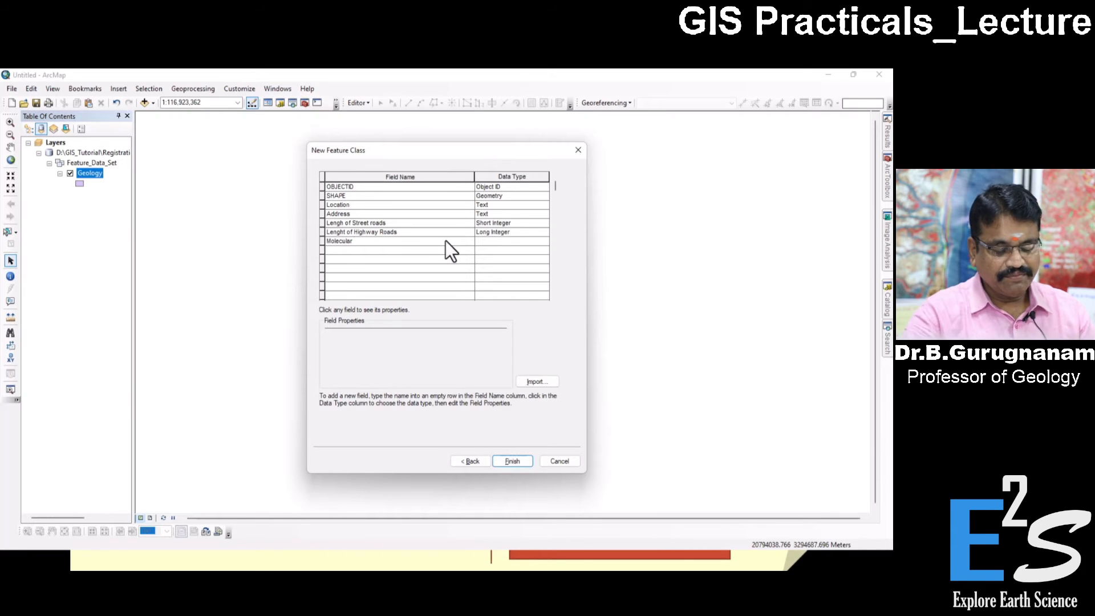
type("we")
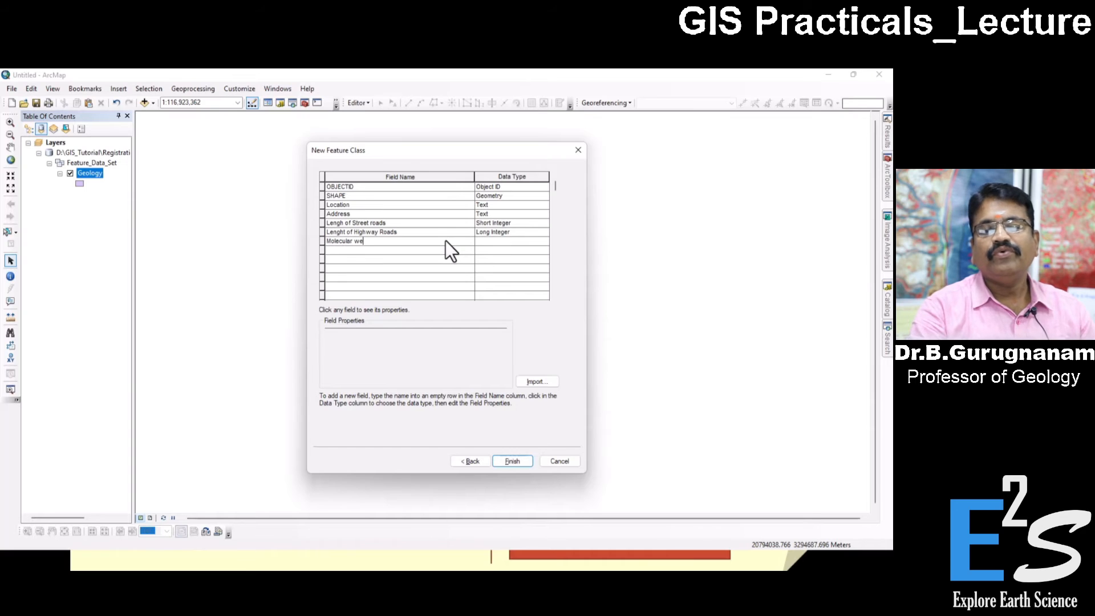
type("g")
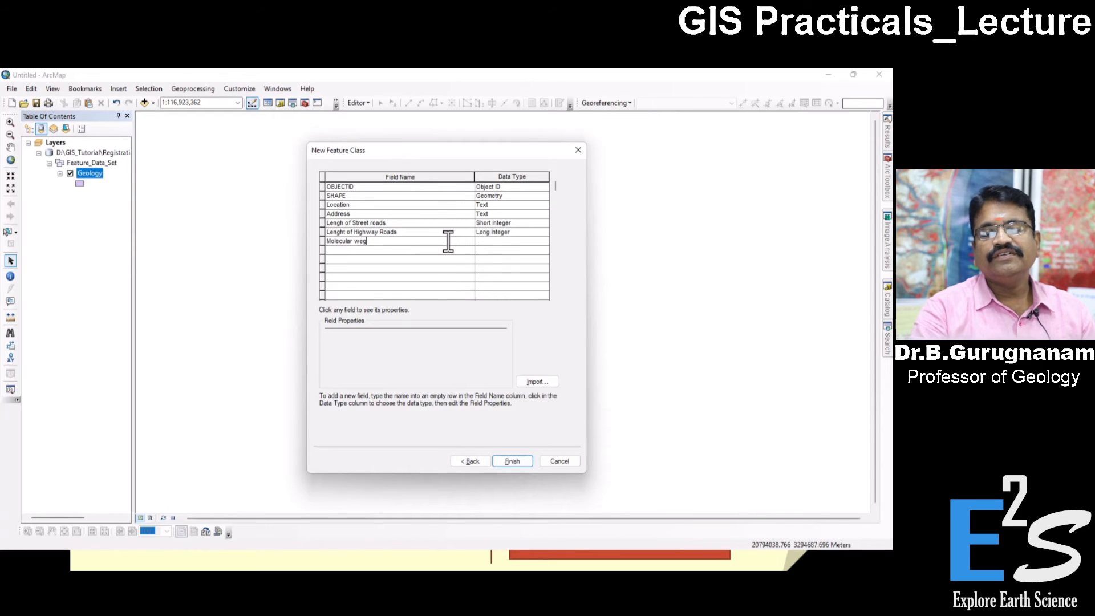
type("th")
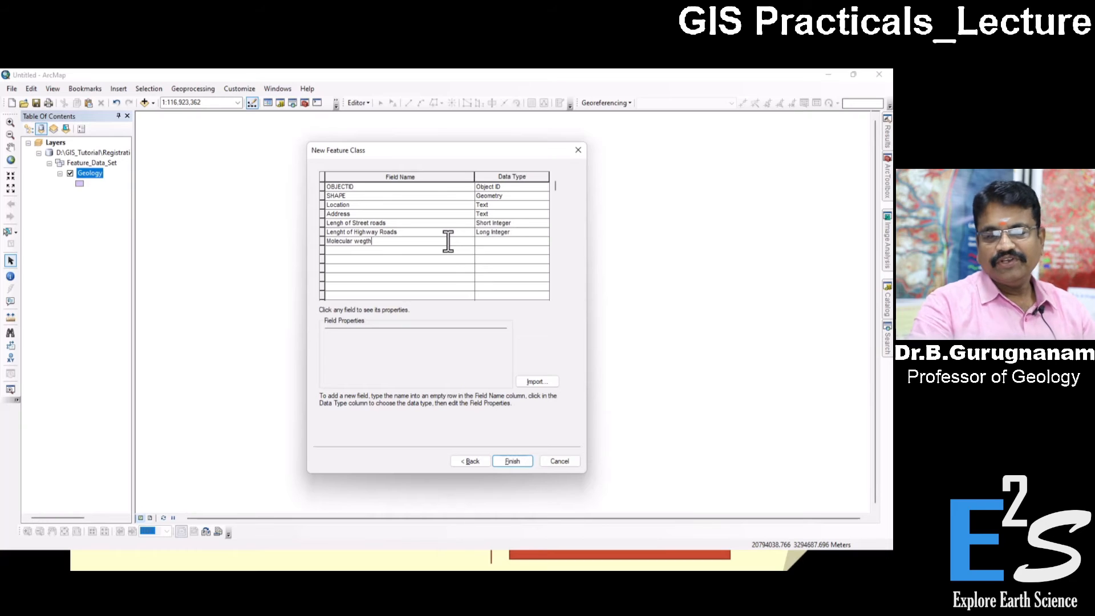
key("BackSpace")
key("BackSpace")
key("BackSpace")
key("BackSpace")
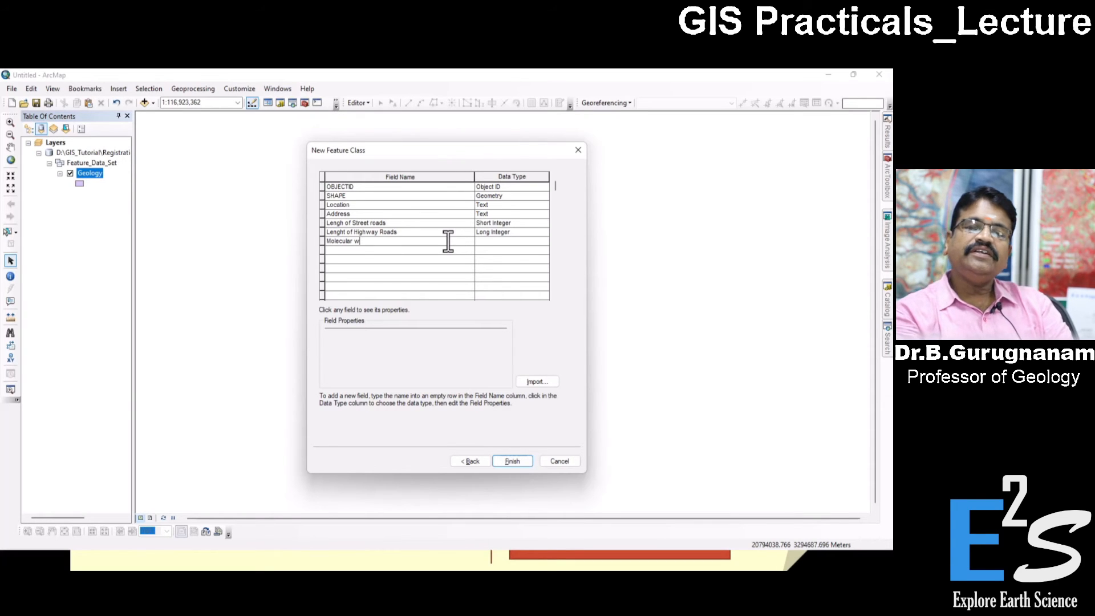
type("ei")
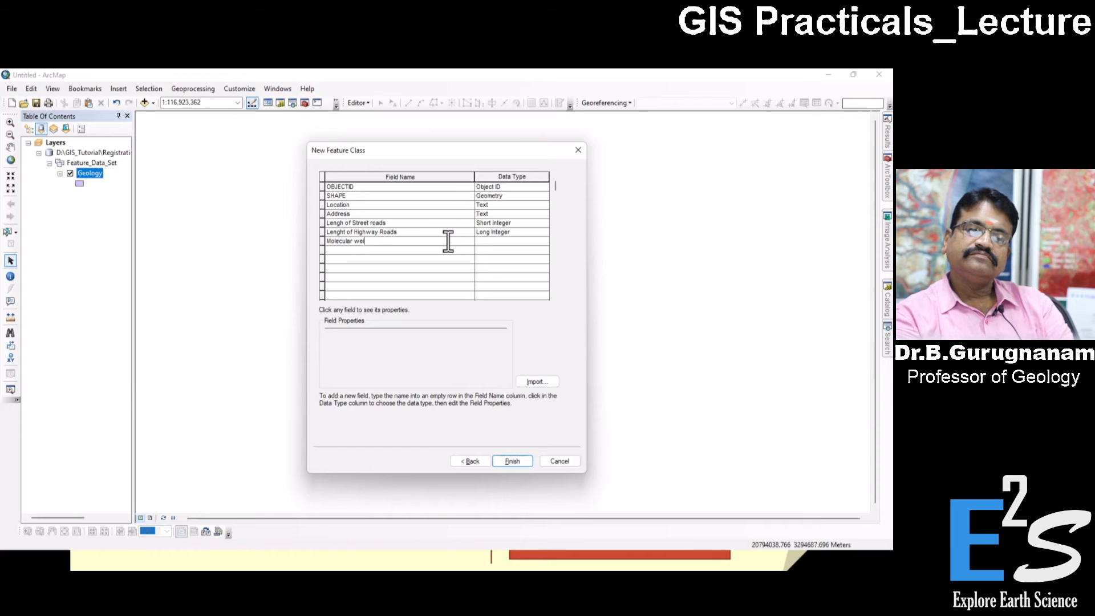
type("ght")
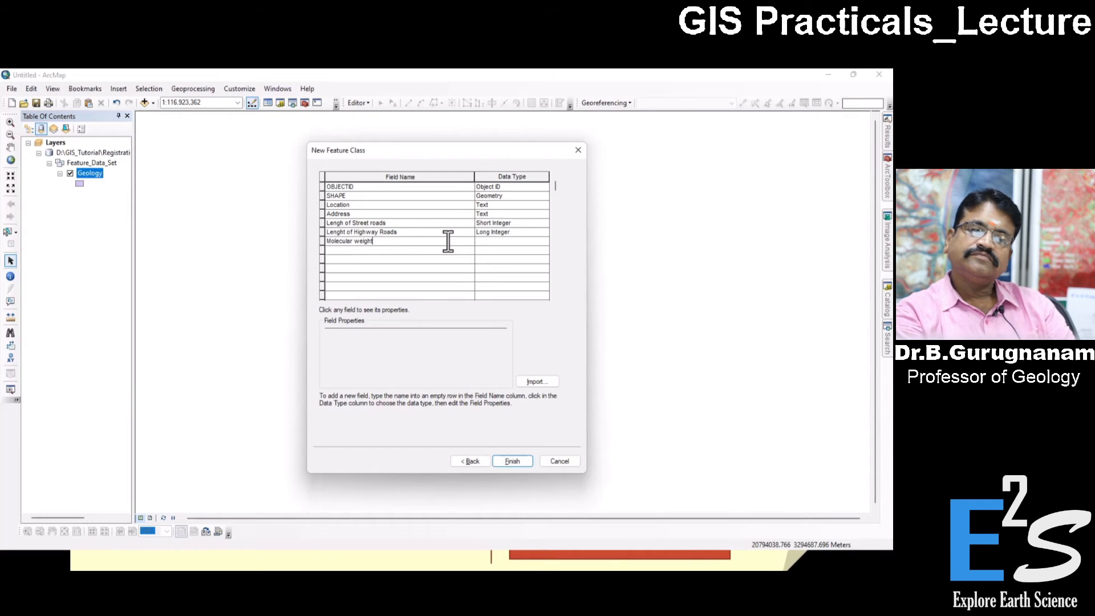
- Set the data type of the Molecular weight field to Float
double_click(519, 247)
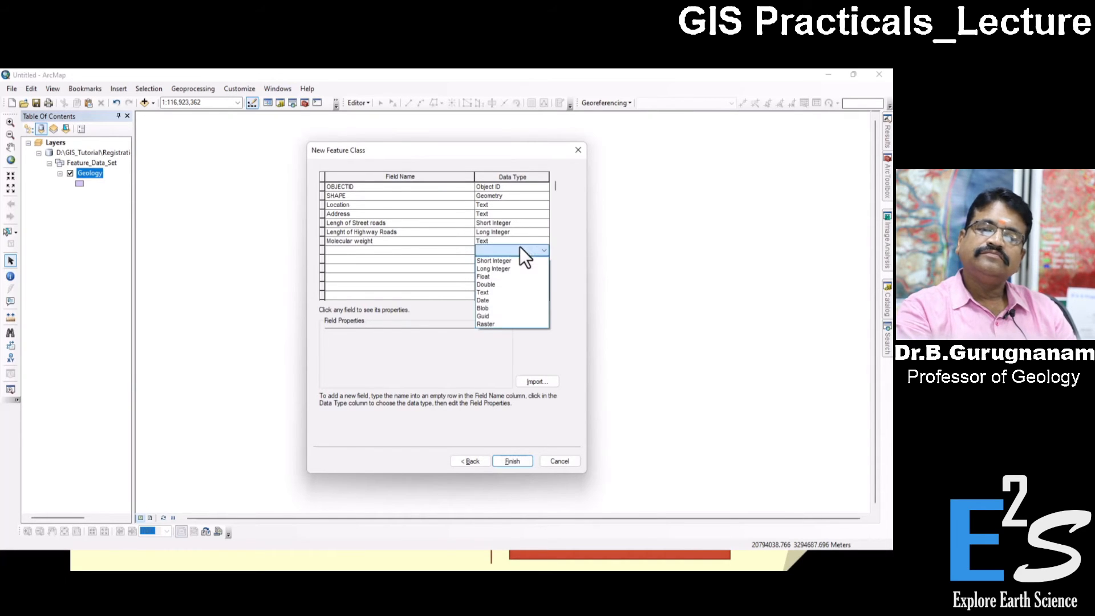
left_click(513, 242)
left_click(512, 241)
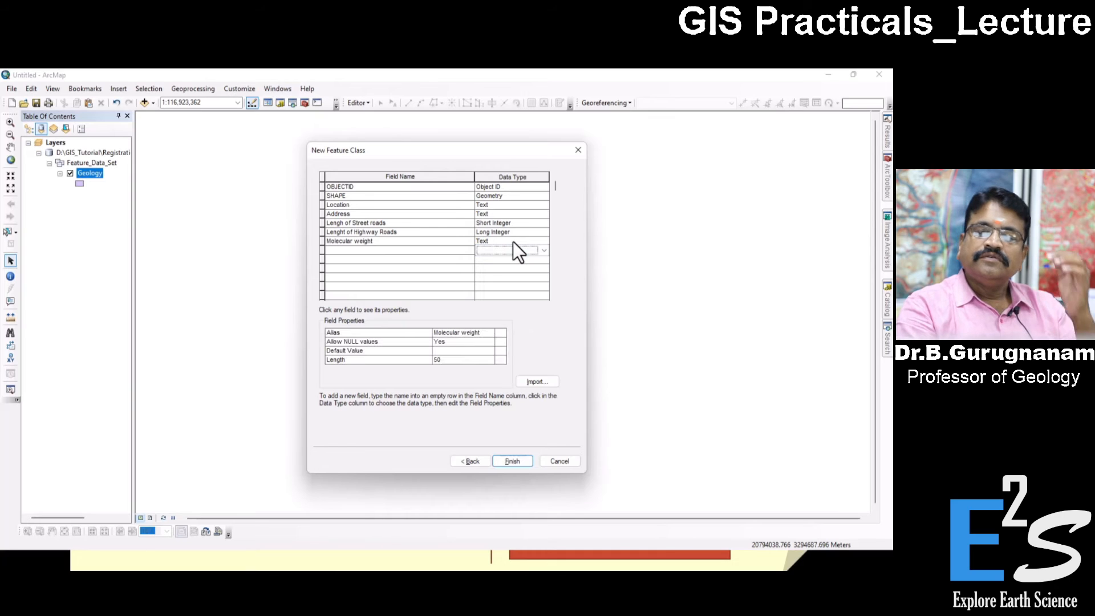
left_click(512, 241)
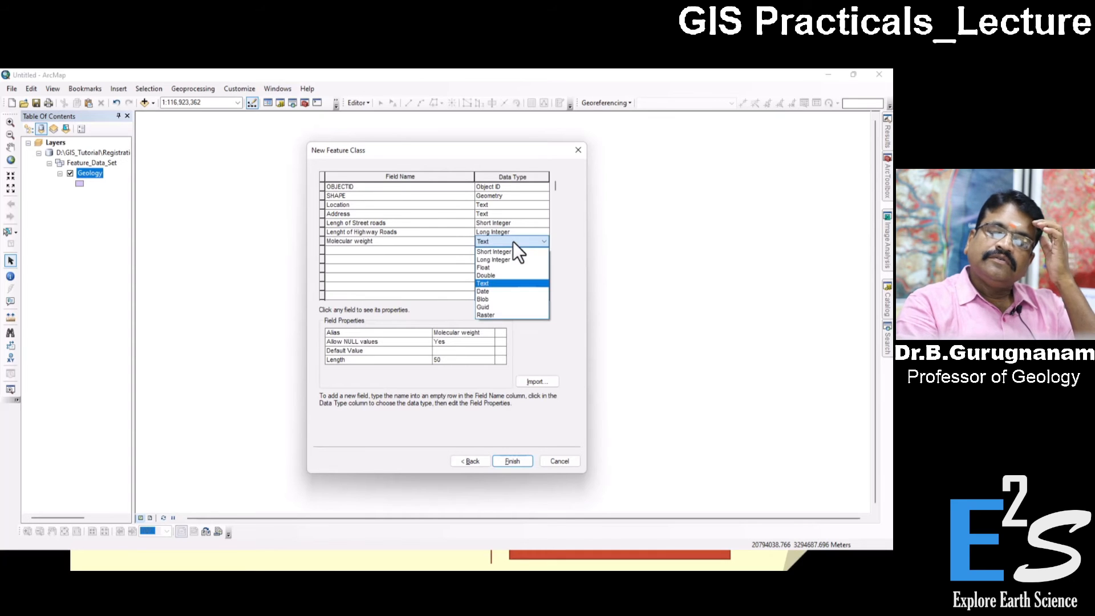
left_click(491, 268)
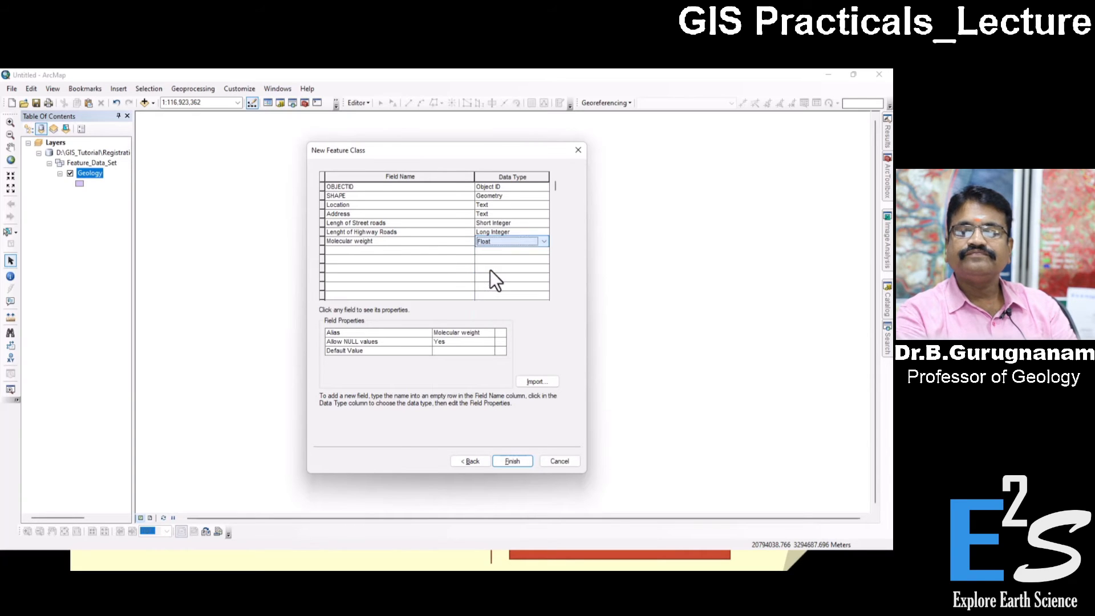
- Add a field named "Specific gravity of Minerals" with the Float data type below Molecular weight
left_click(437, 251)
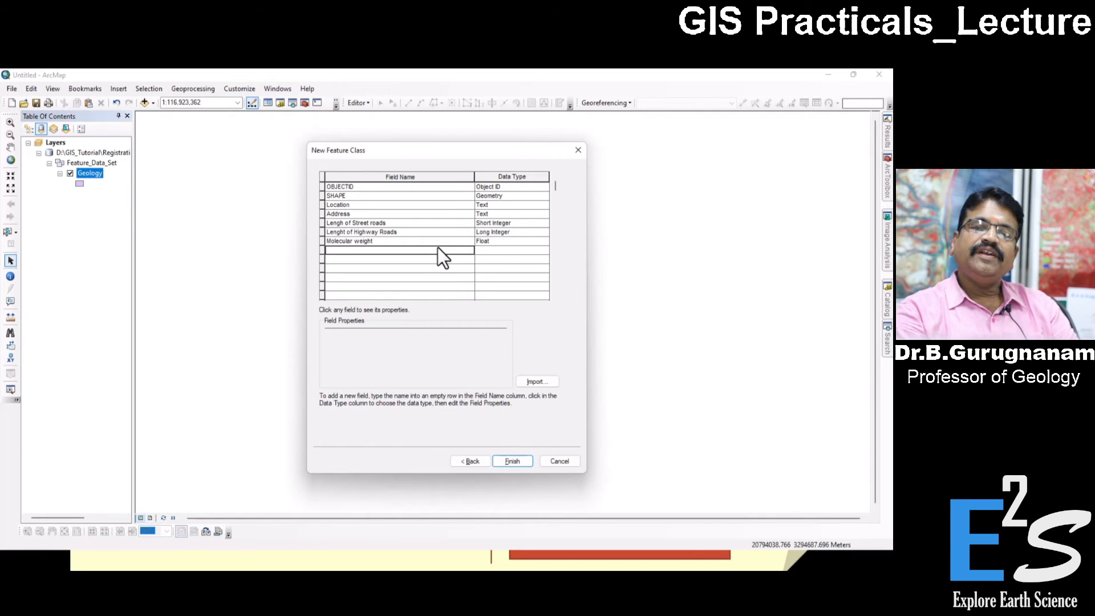
type("Spe")
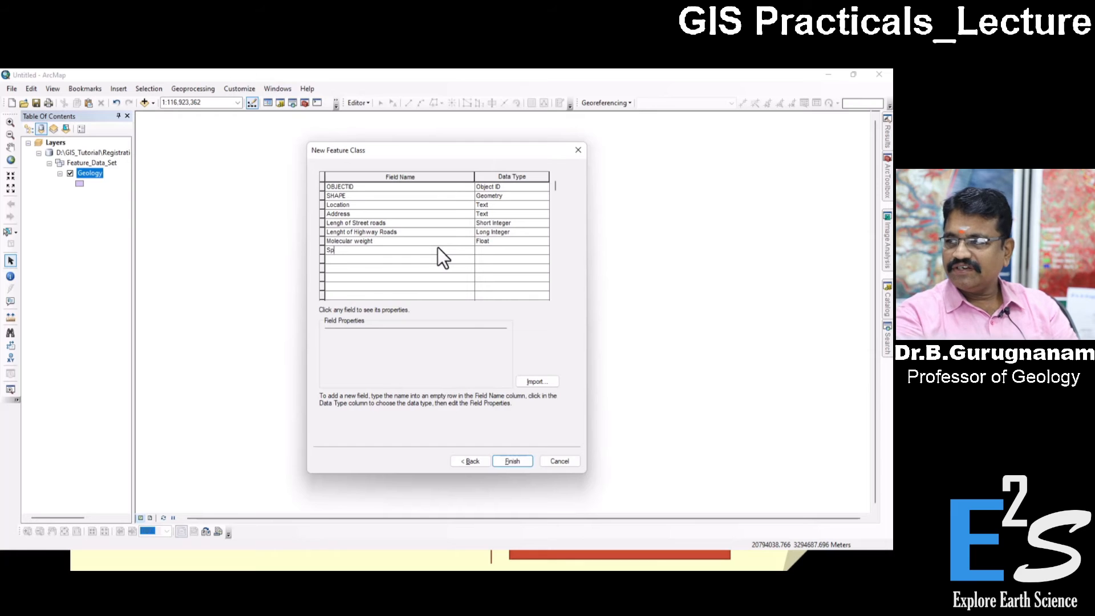
key("BackSpace")
key("BackSpace")
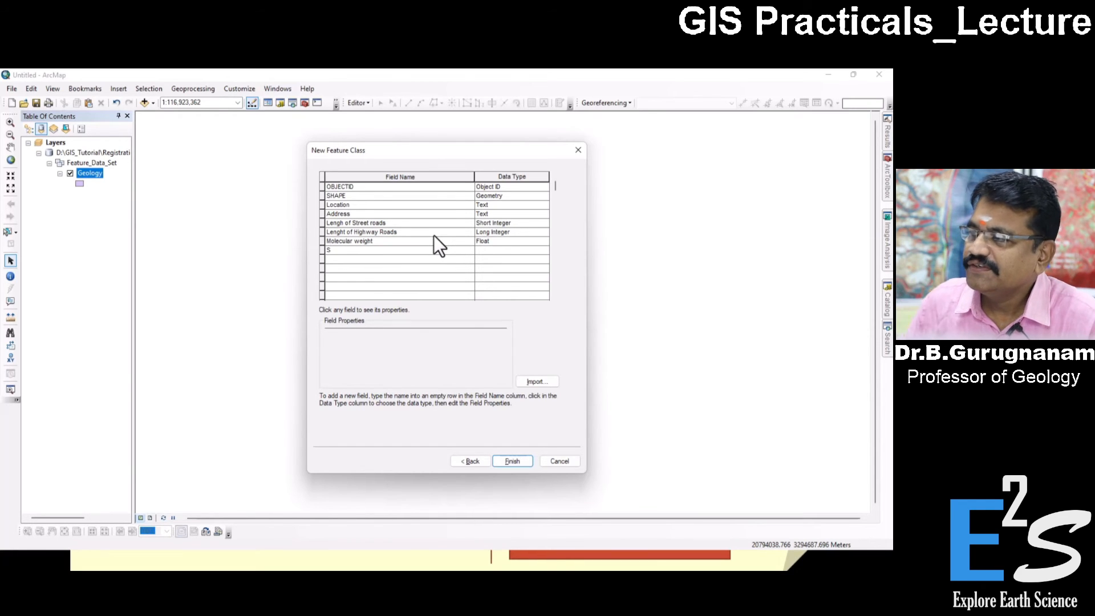
type("peci")
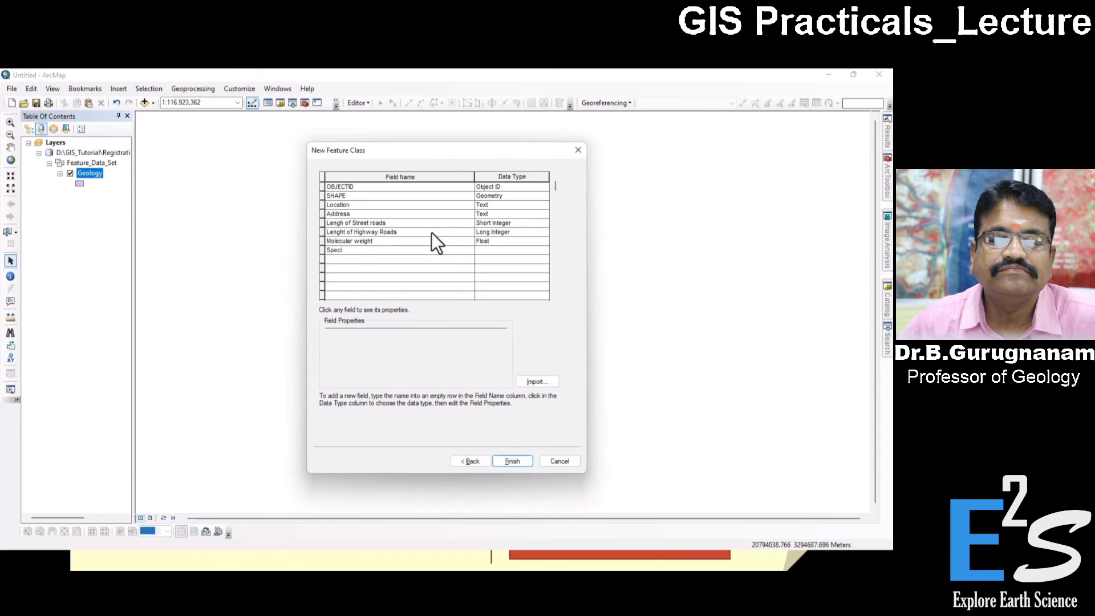
type("f")
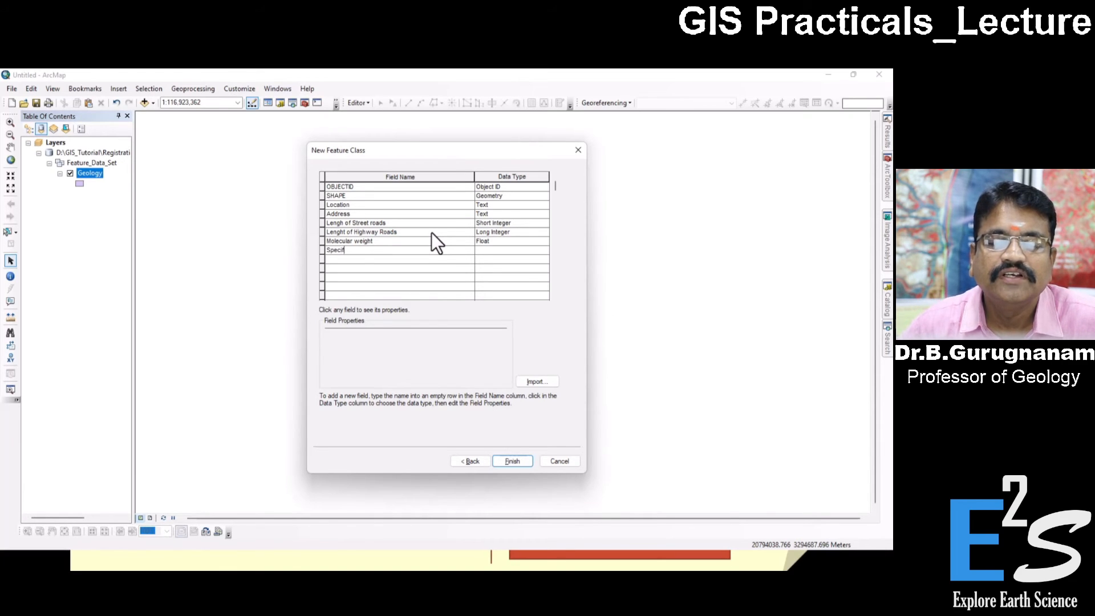
type("ic grap")
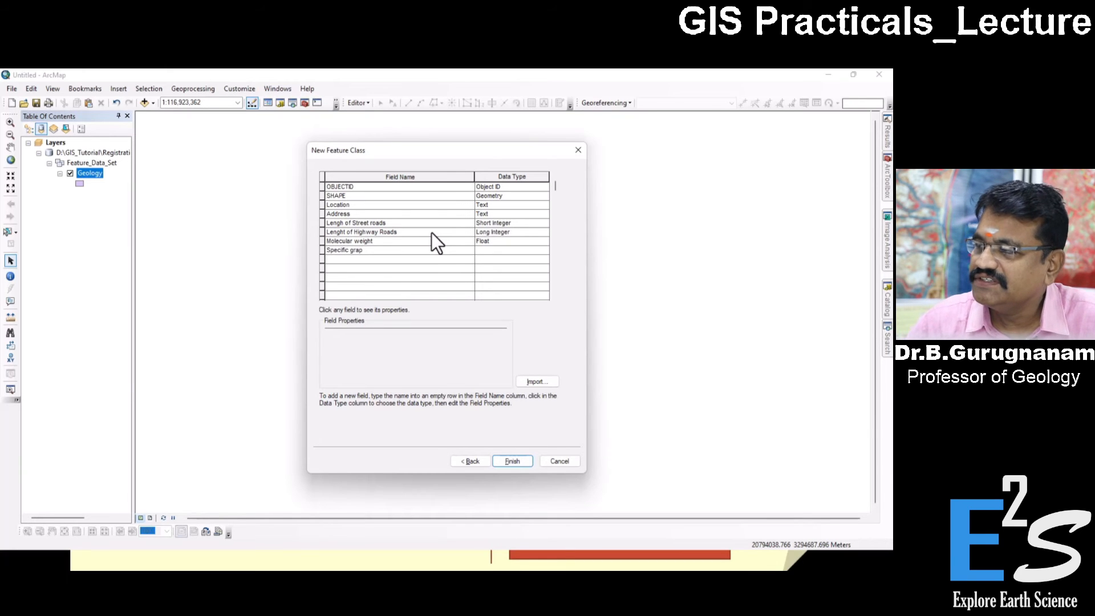
key("BackSpace")
type("v")
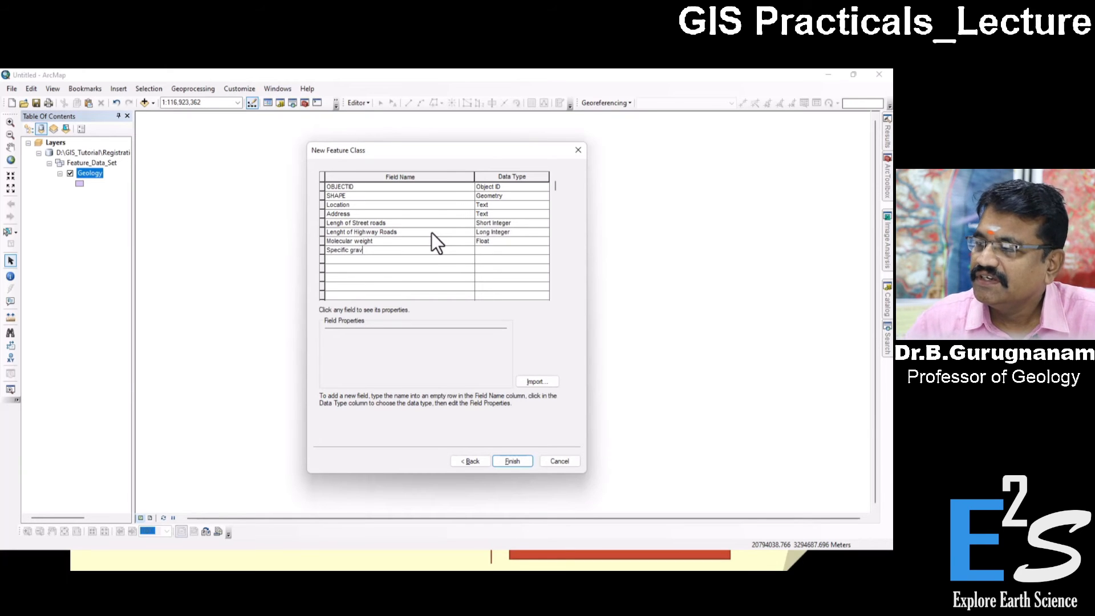
type("ity o")
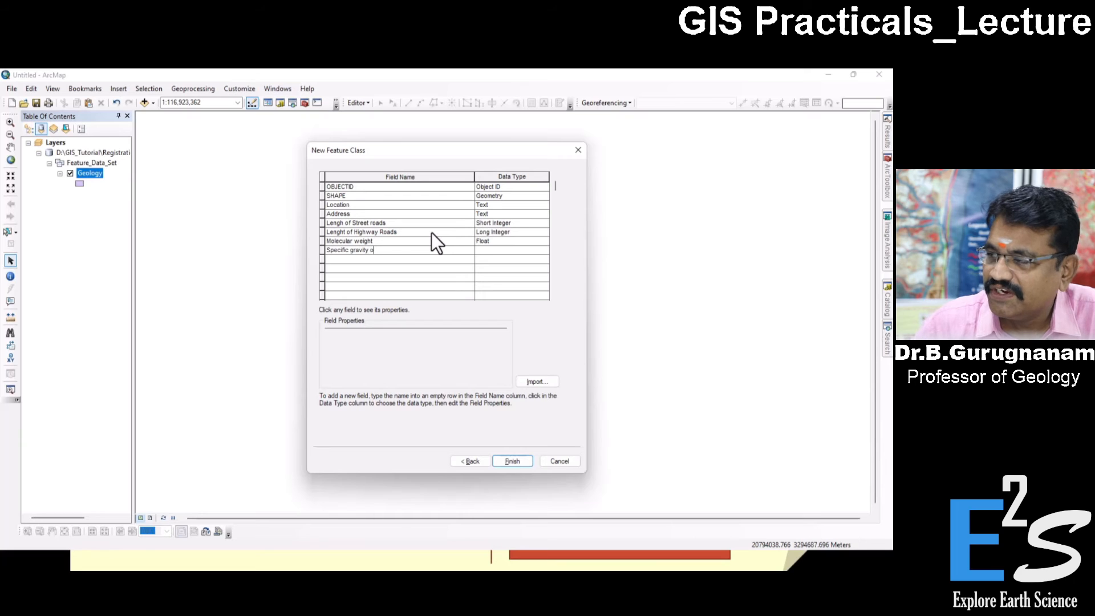
type("f Minerals")
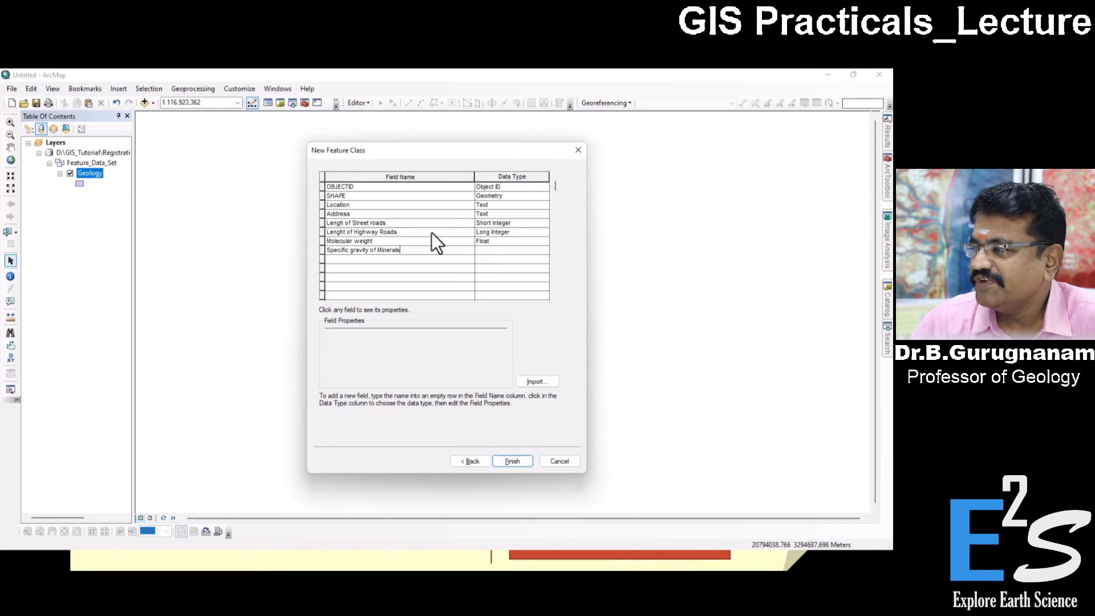
left_click(489, 249)
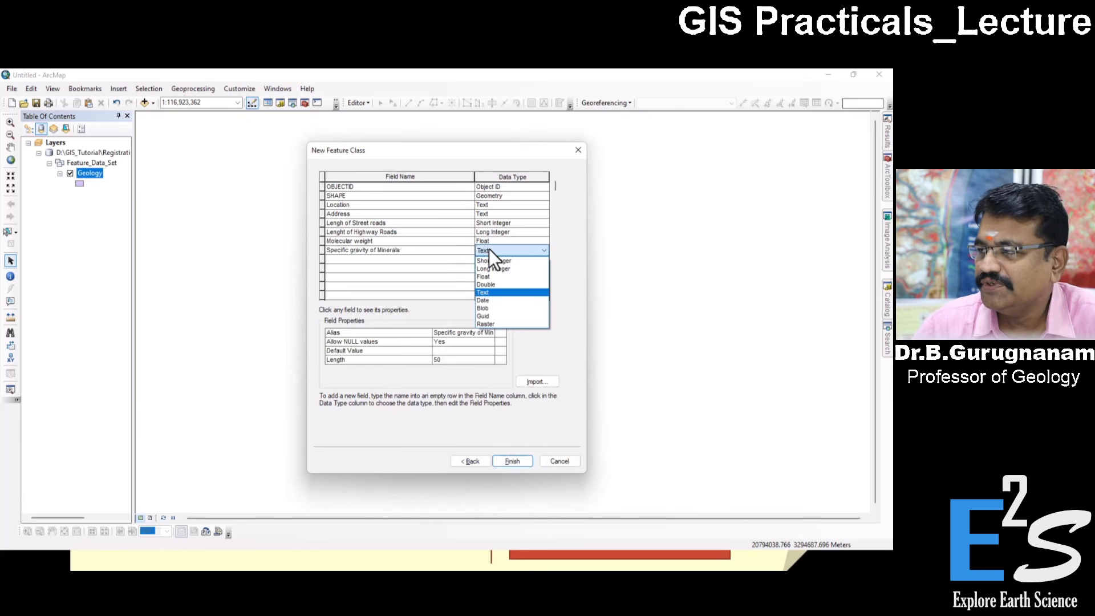
left_click(488, 278)
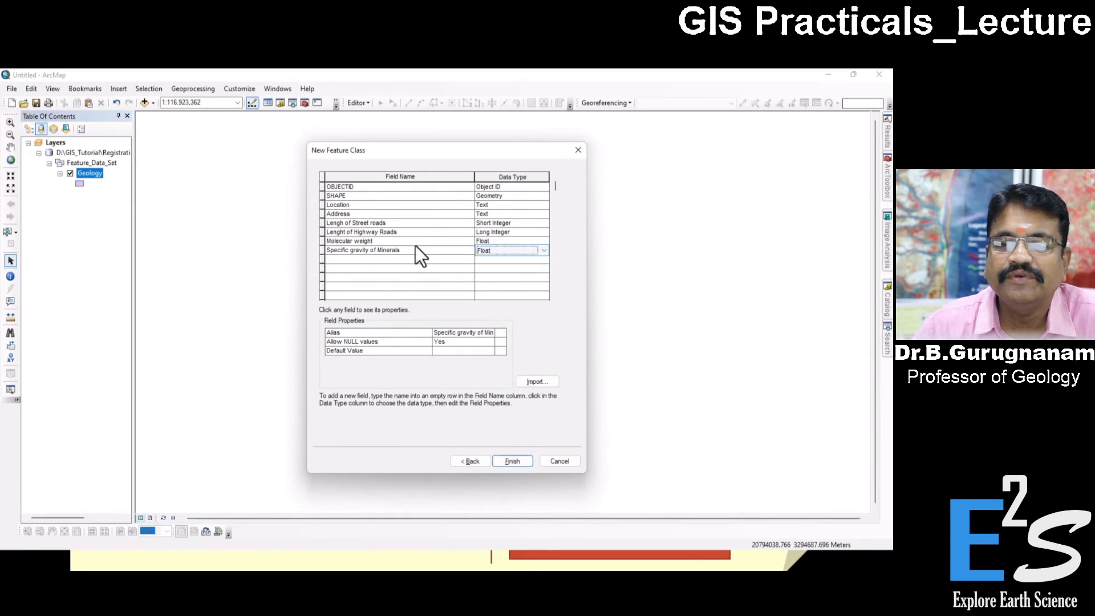
- Add a field named "Area of lakes" with the Double data type in the next empty row
left_click(375, 261)
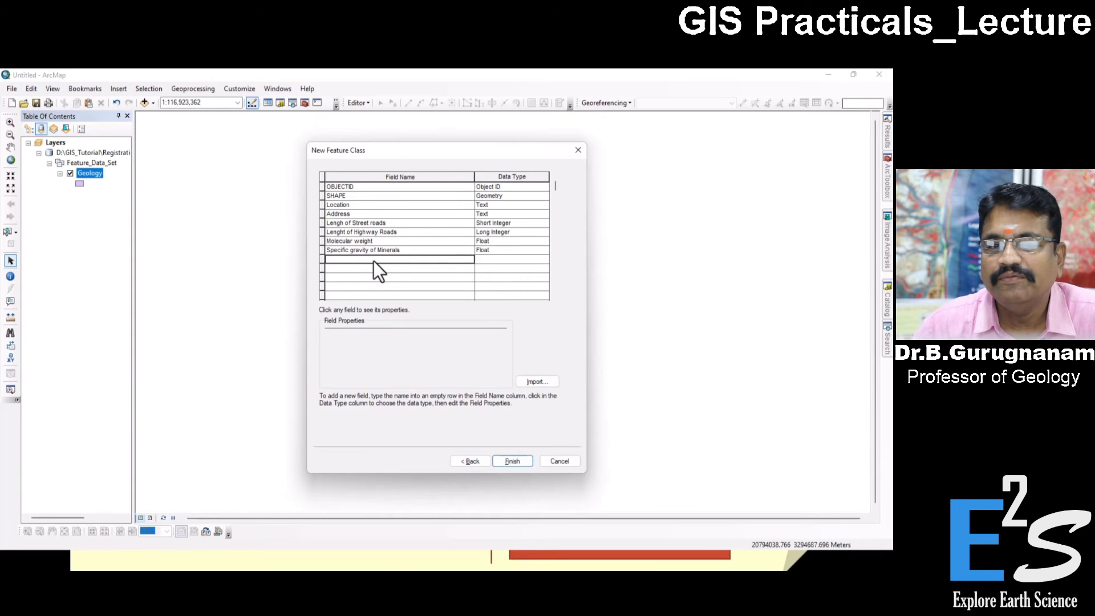
type("Are")
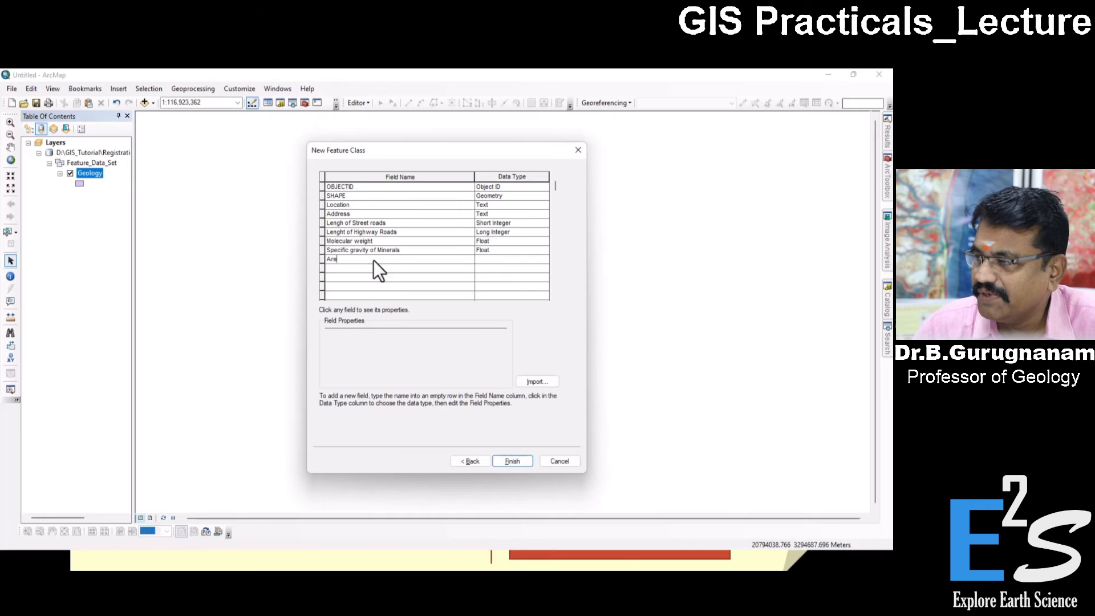
type("a of")
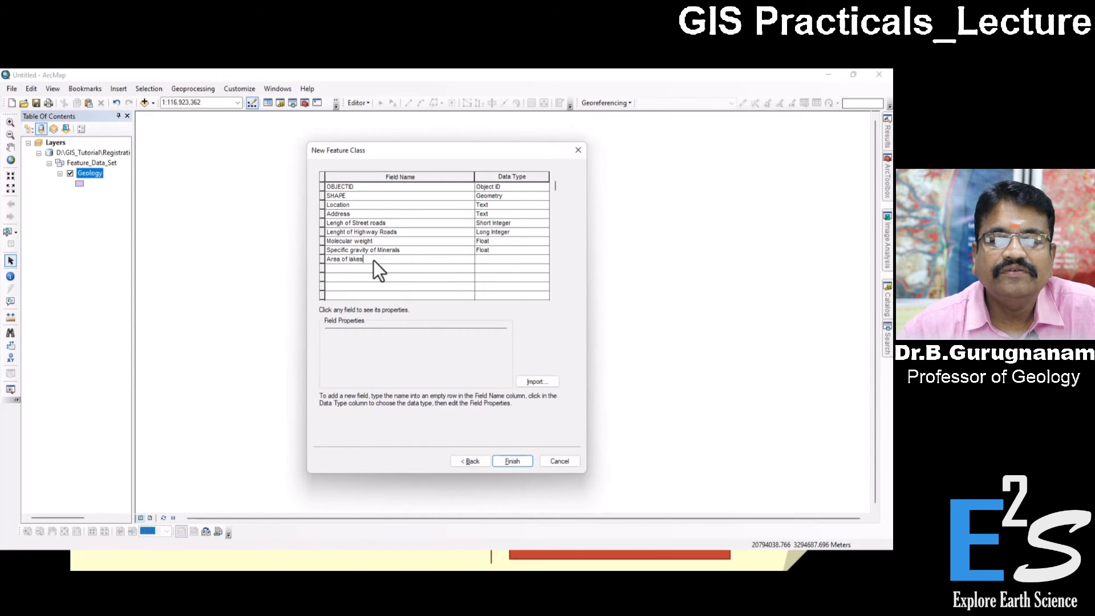
type("lakes")
left_click(485, 255)
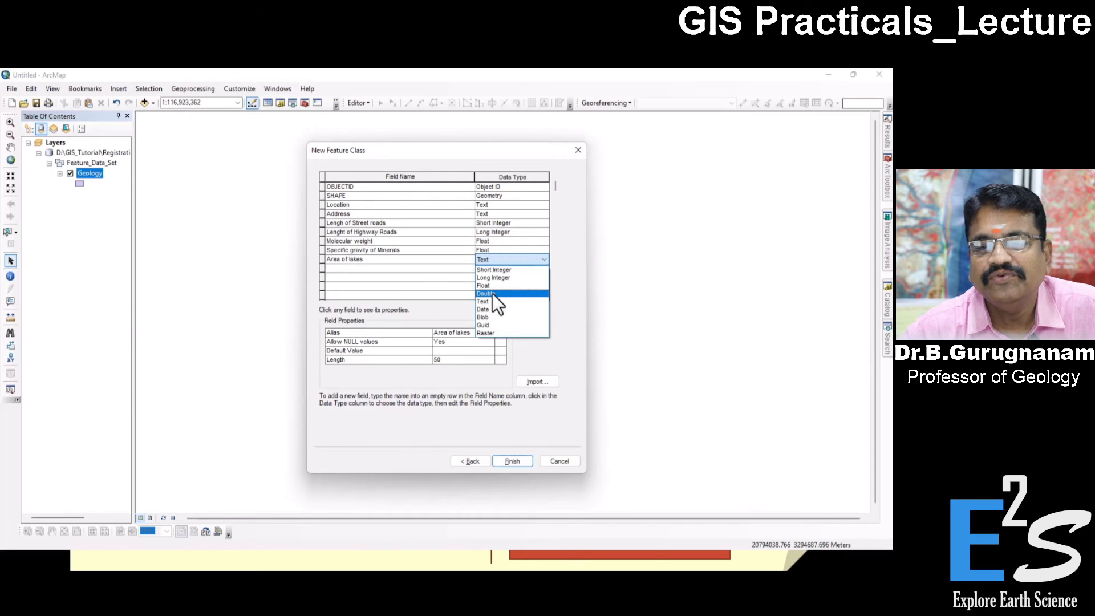
left_click(481, 293)
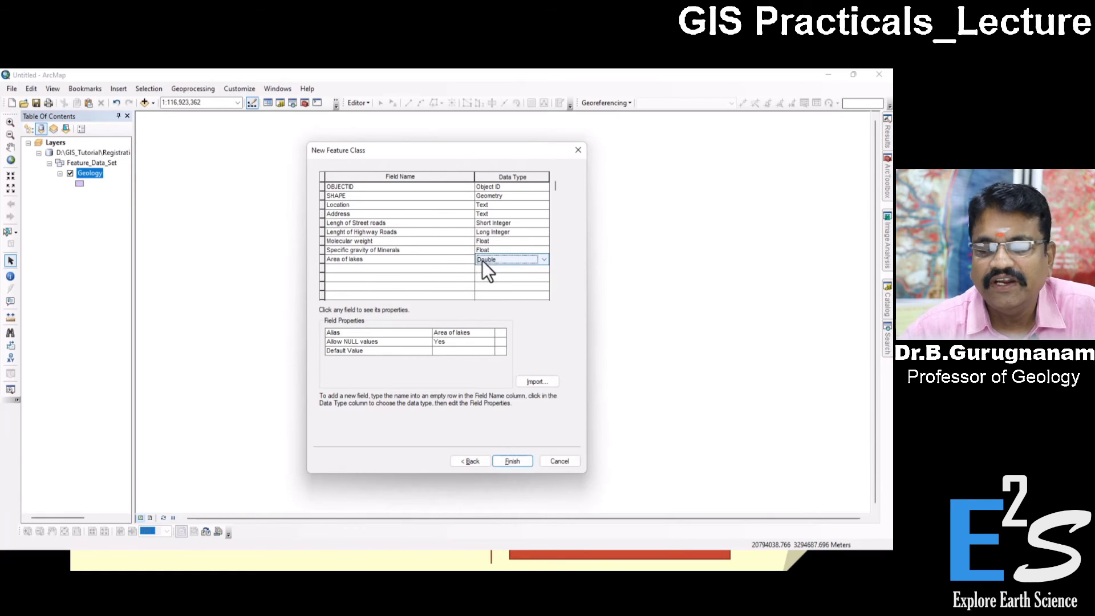
- Add a field named "Field Photos" with the Raster data type in the row below Area of lakes
left_click(383, 269)
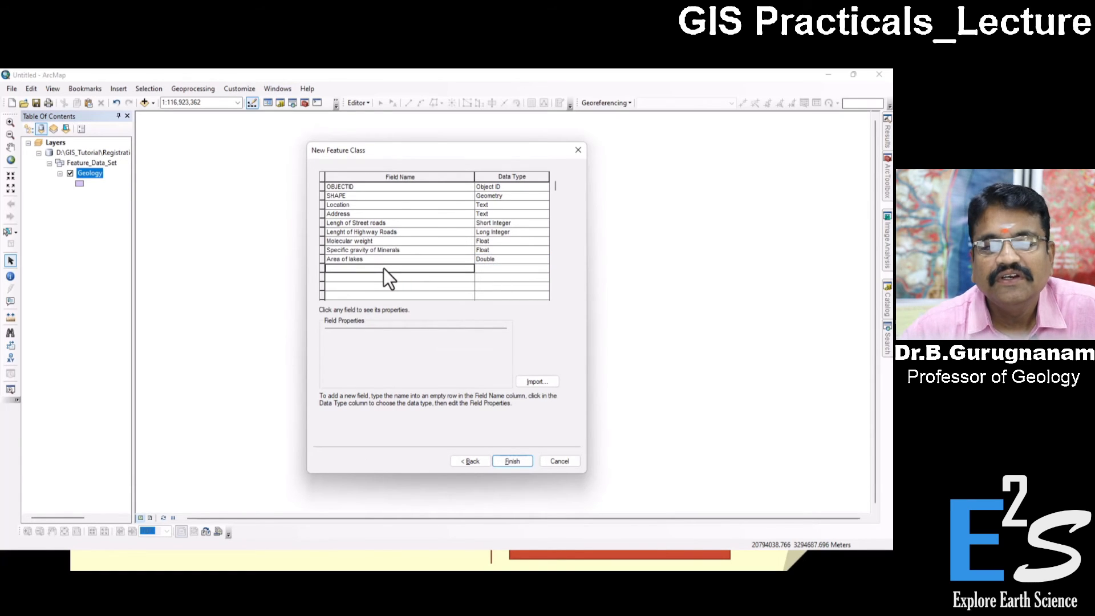
type("Fie")
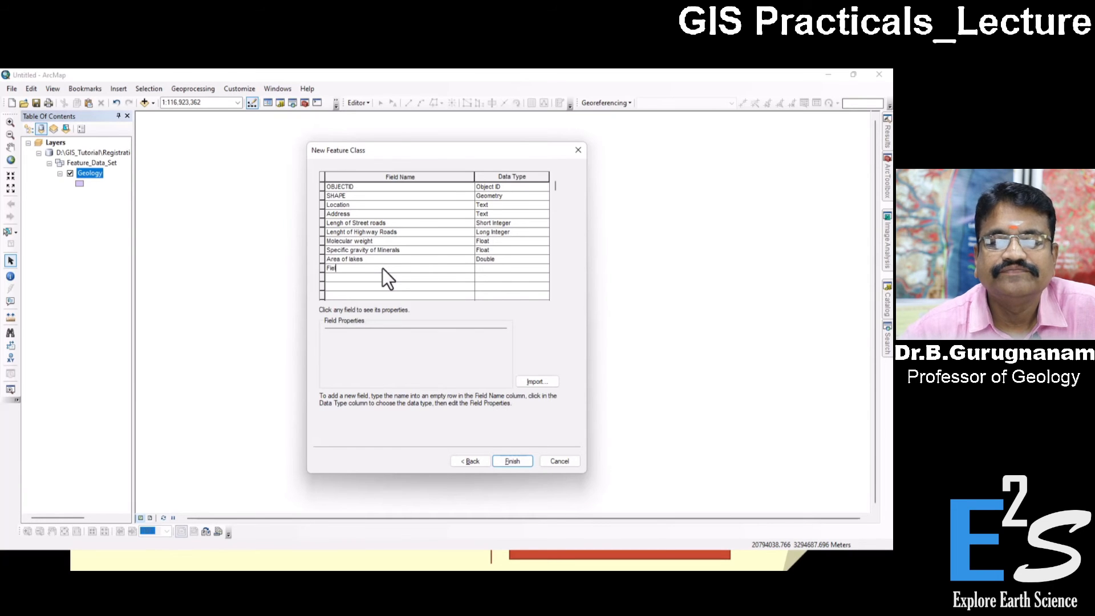
type("ld Photos")
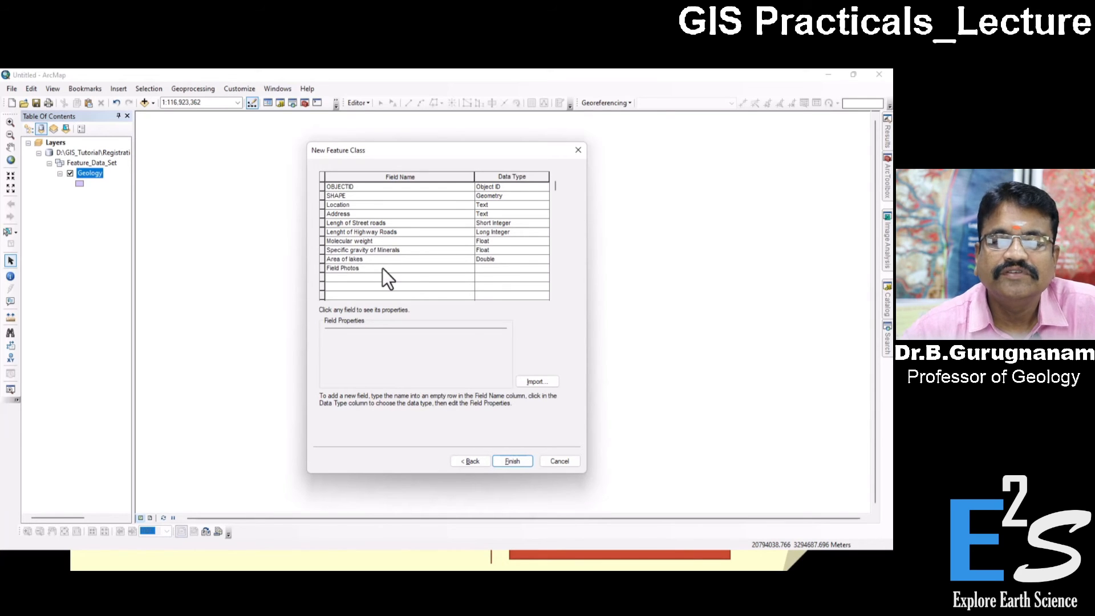
left_click(498, 267)
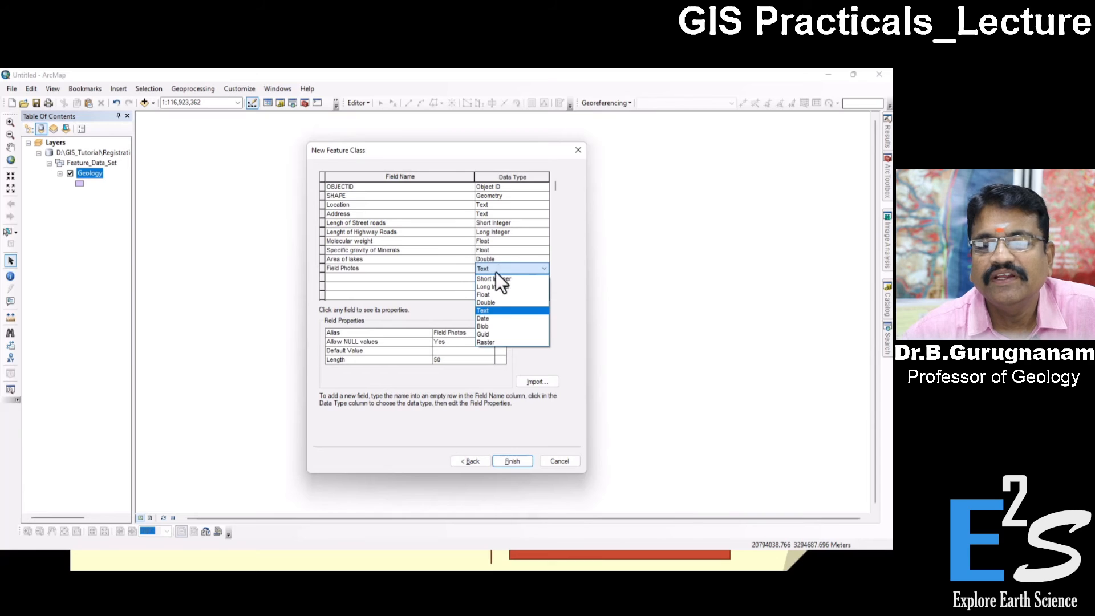
left_click(478, 341)
- Add a field named "Date of Shorelines" with the Date data type in the row below Field Photos
left_click(416, 276)
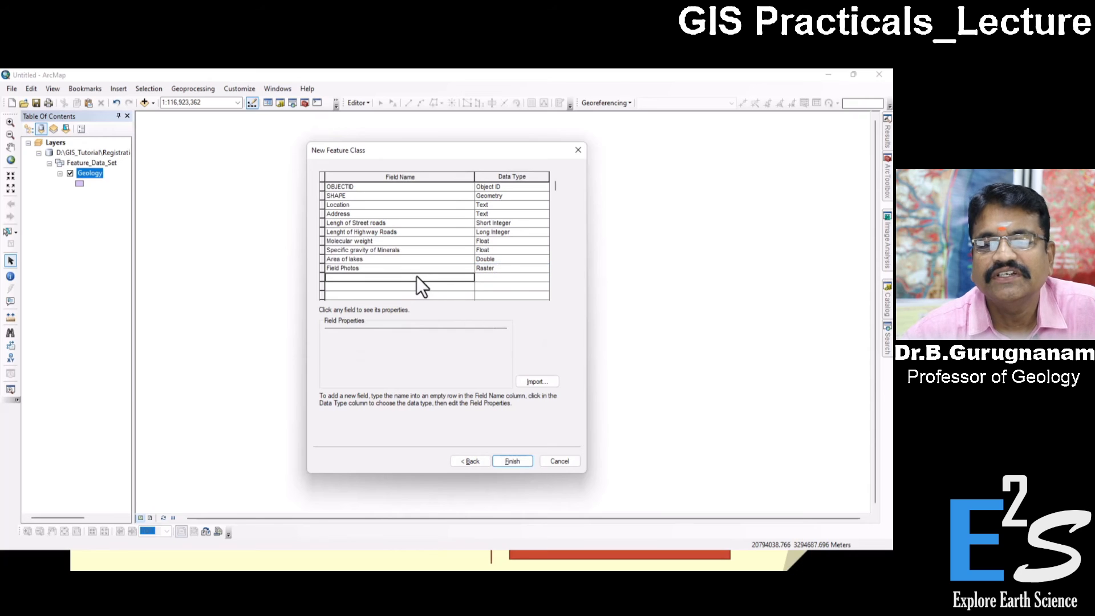
type("Date")
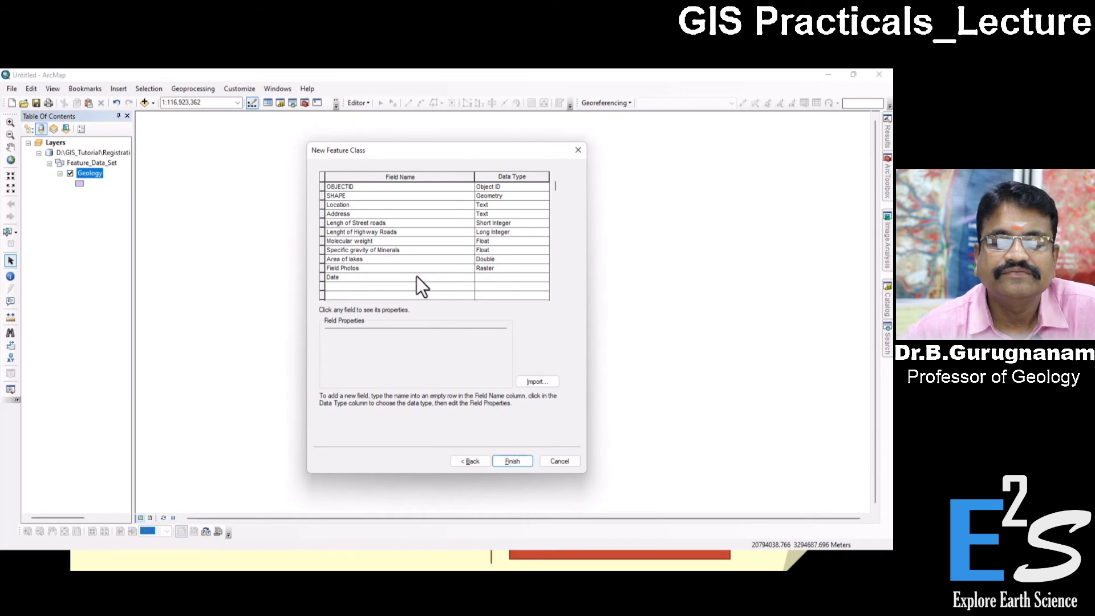
type(" of")
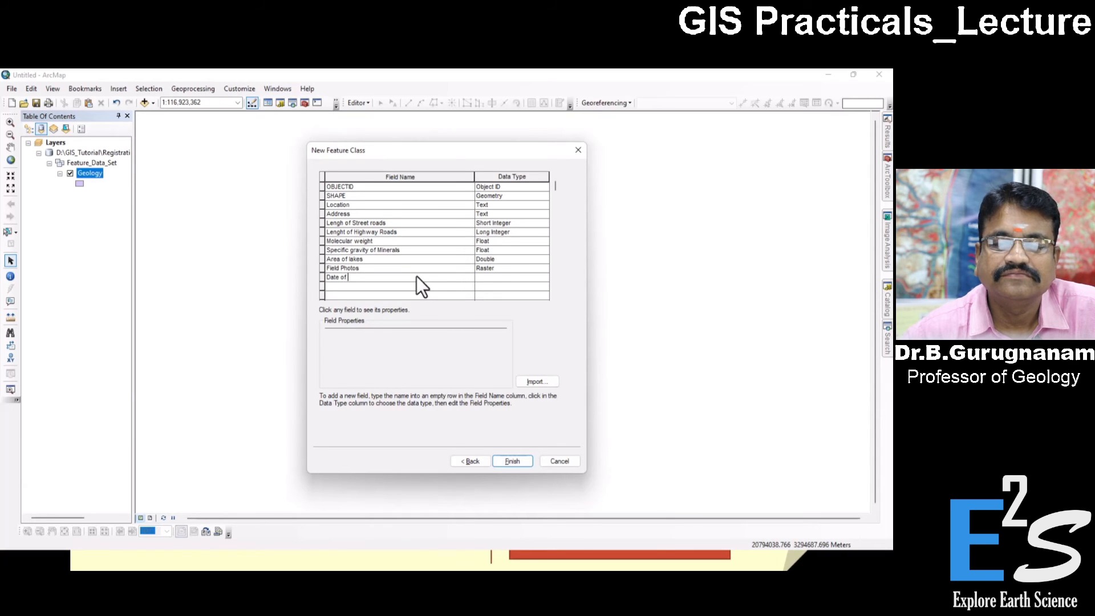
type(" Shoreli")
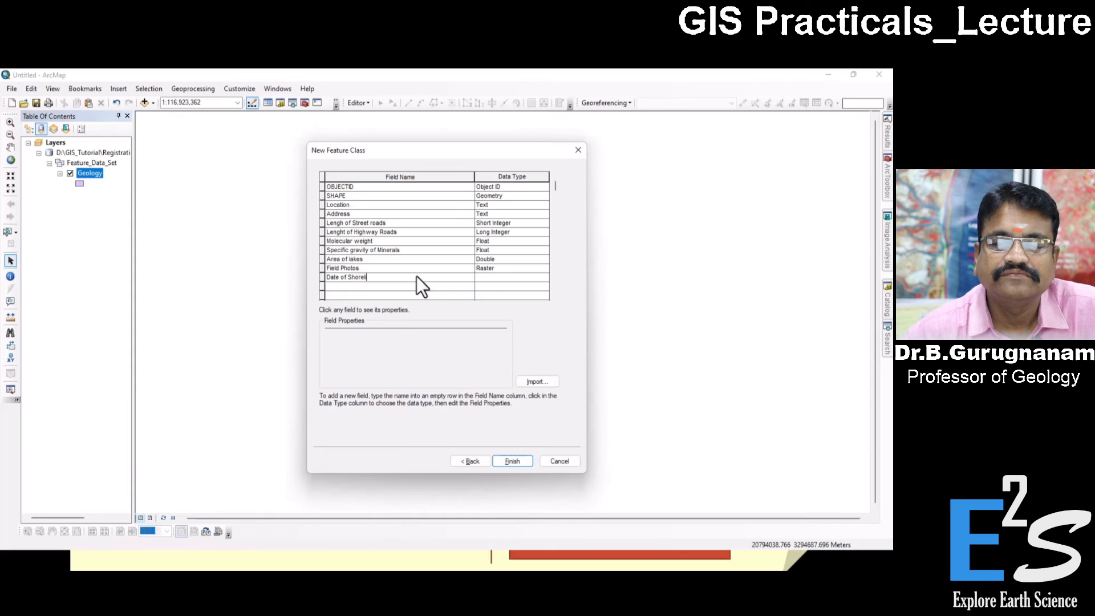
type("nes")
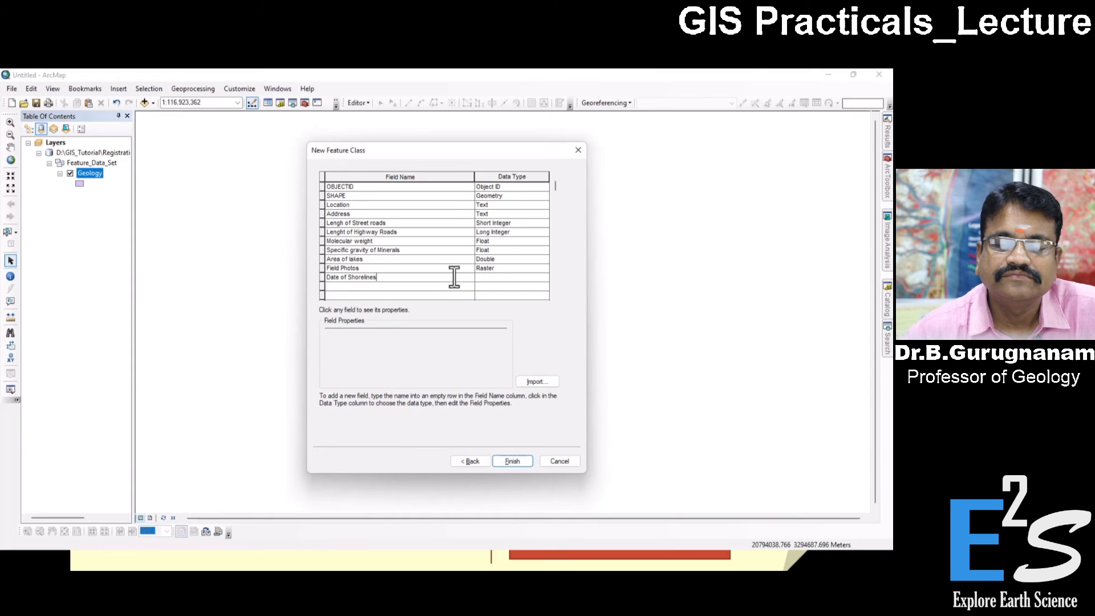
left_click(505, 278)
left_click(506, 278)
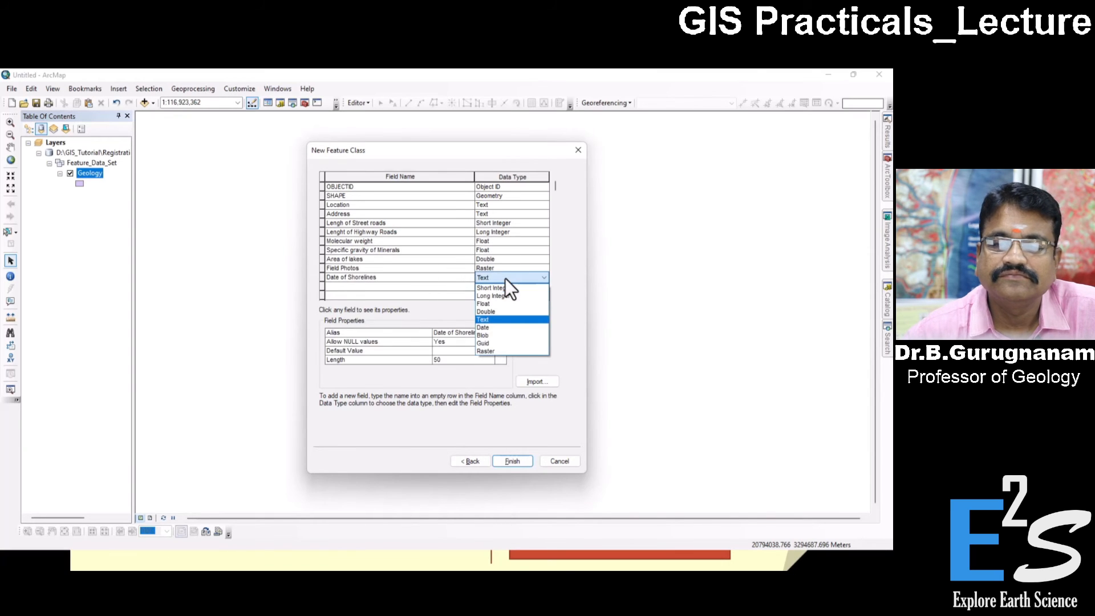
left_click(497, 327)
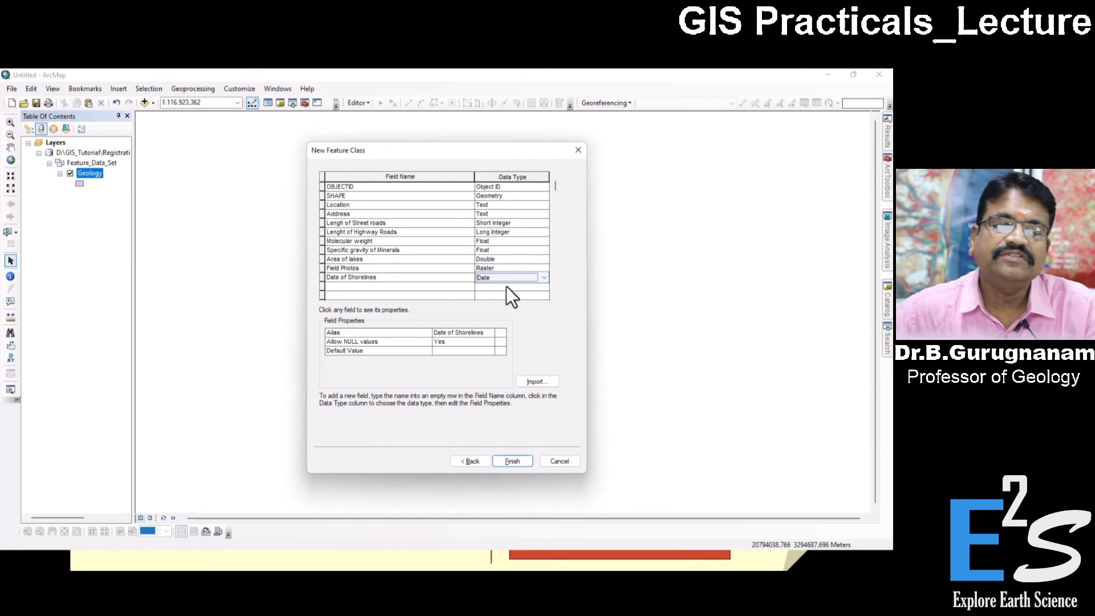
- Examine the data types and field properties of the Address, Location and Lenght of Highway Roads fields
left_click(497, 216)
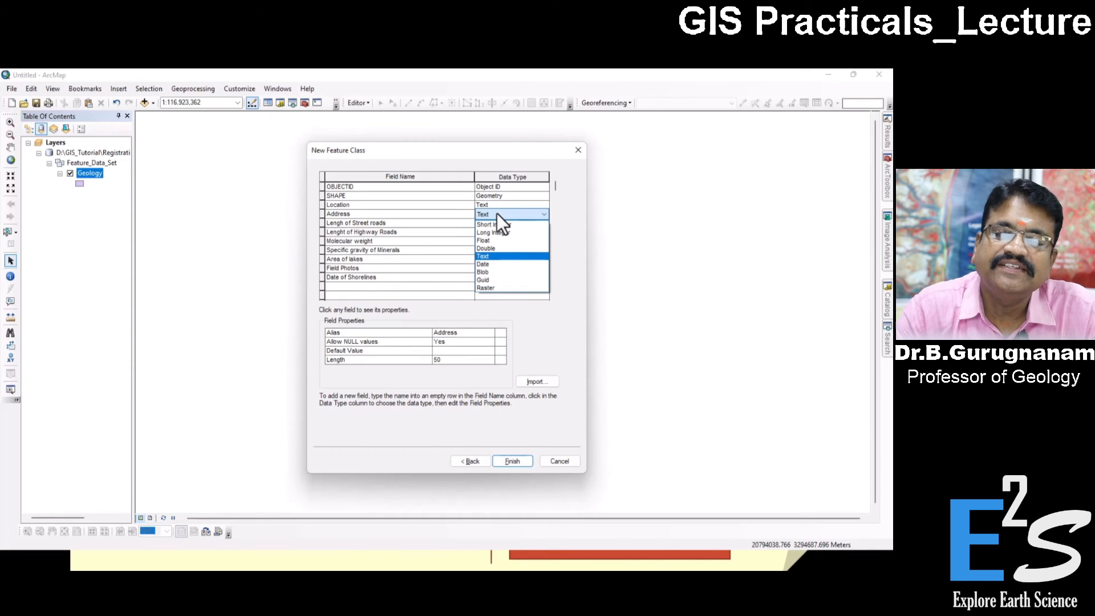
left_click(498, 203)
left_click(497, 202)
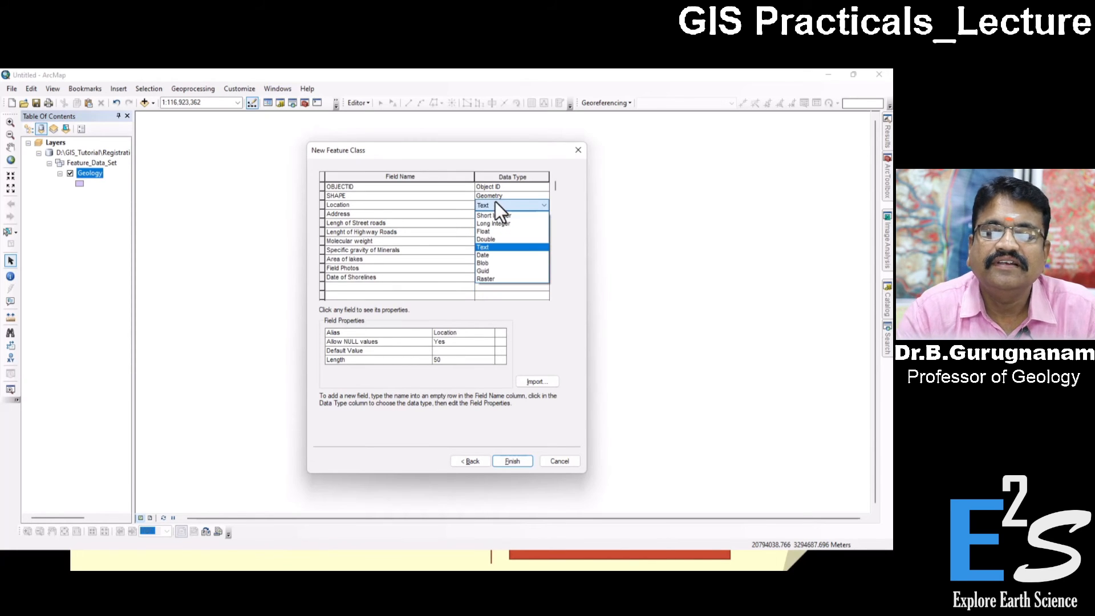
left_click(495, 202)
left_click(492, 212)
left_click(491, 211)
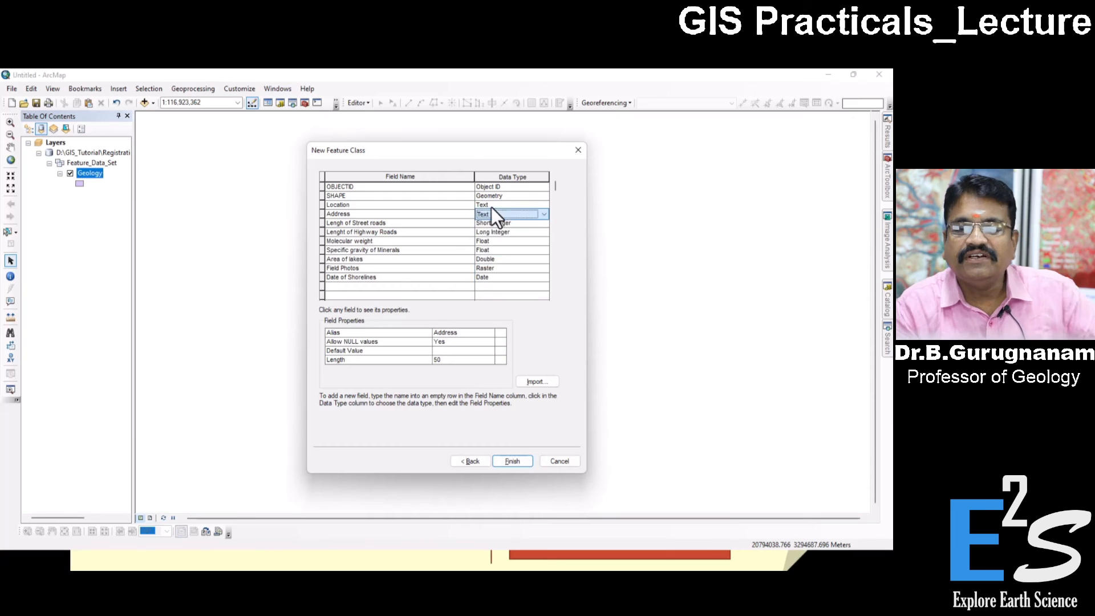
left_click(350, 363)
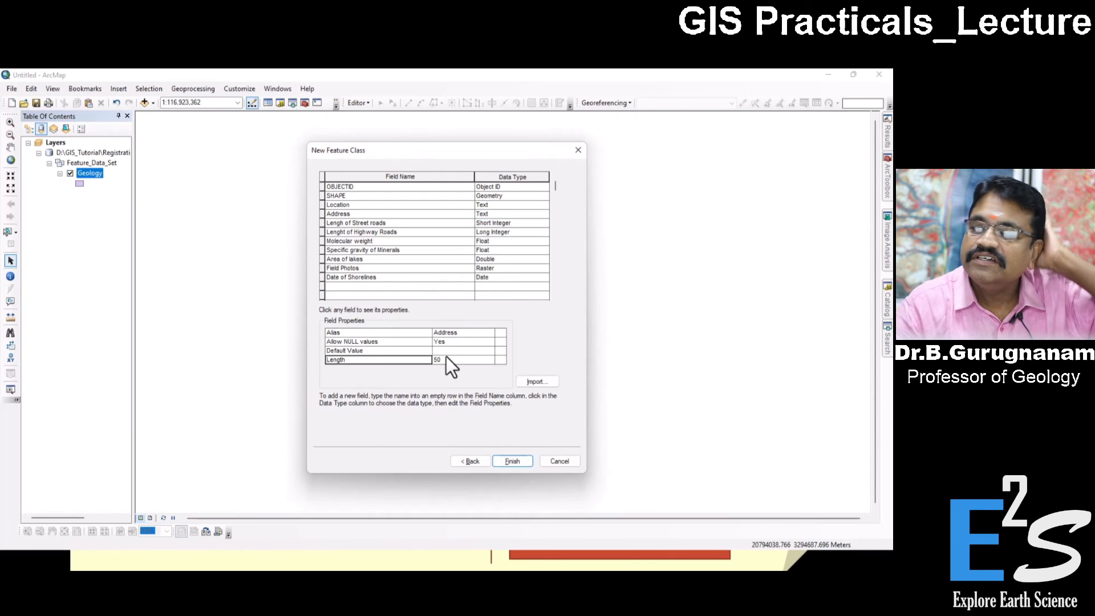
left_click(499, 206)
left_click(499, 206)
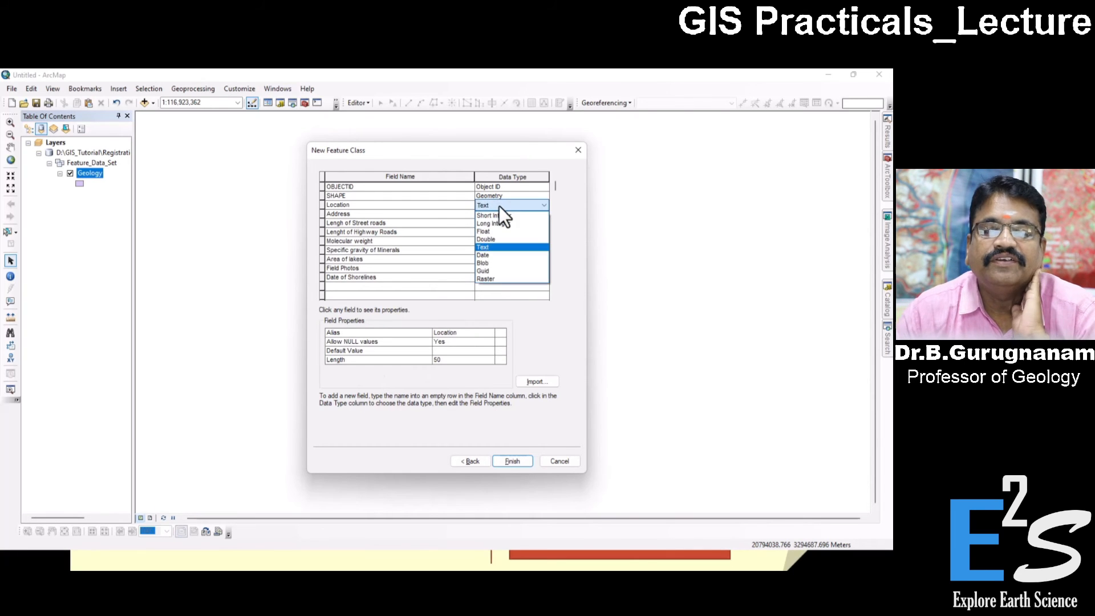
left_click(498, 206)
left_click(508, 232)
left_click(507, 232)
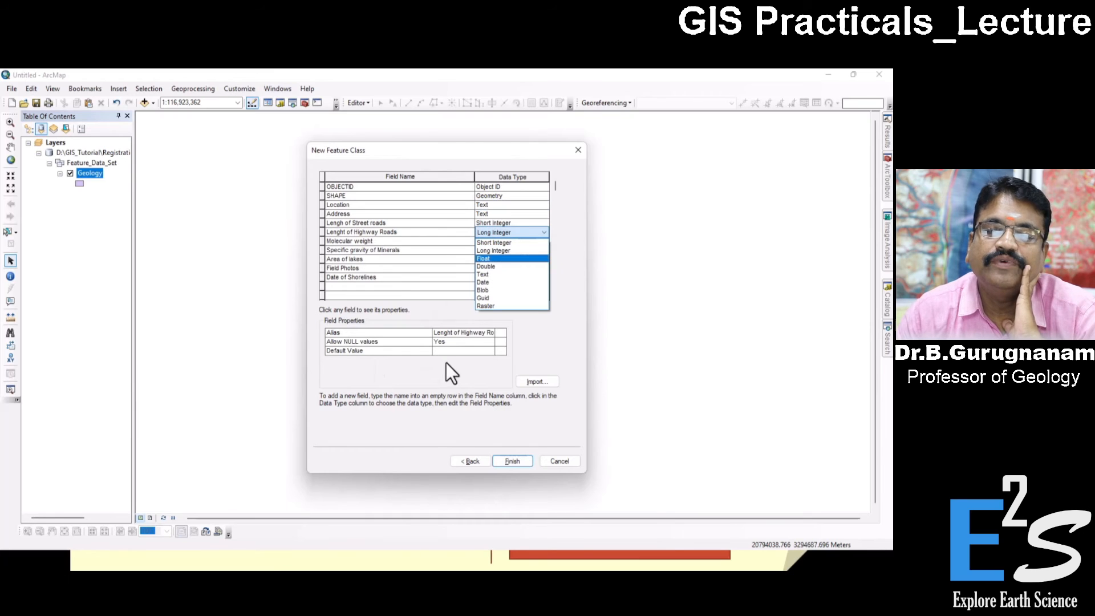
- Set the length of the Location text field to 100
left_click(504, 210)
left_click(501, 208)
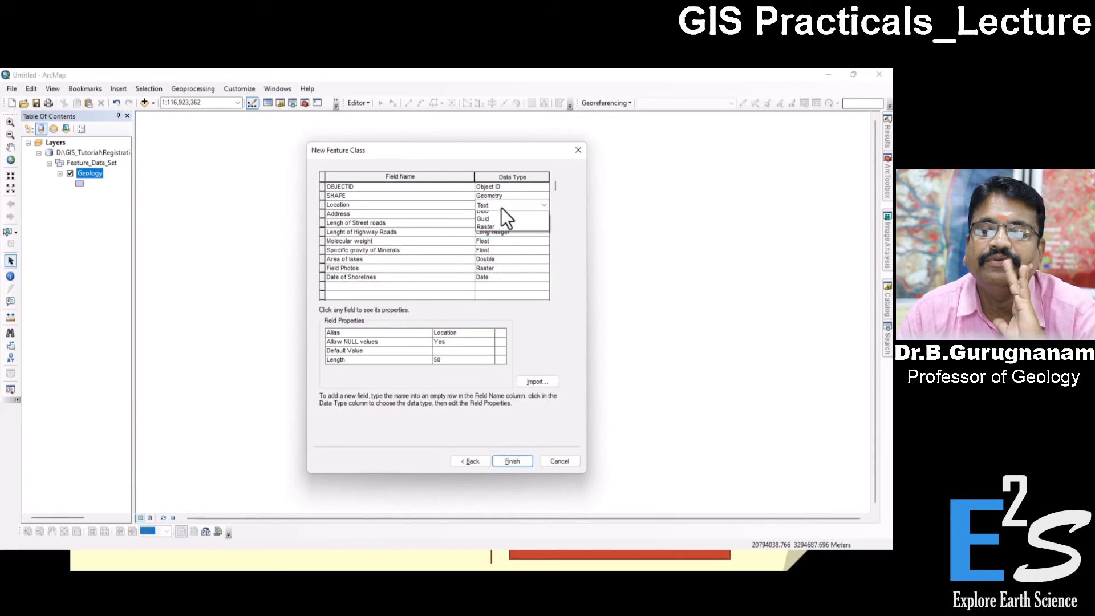
left_click(502, 208)
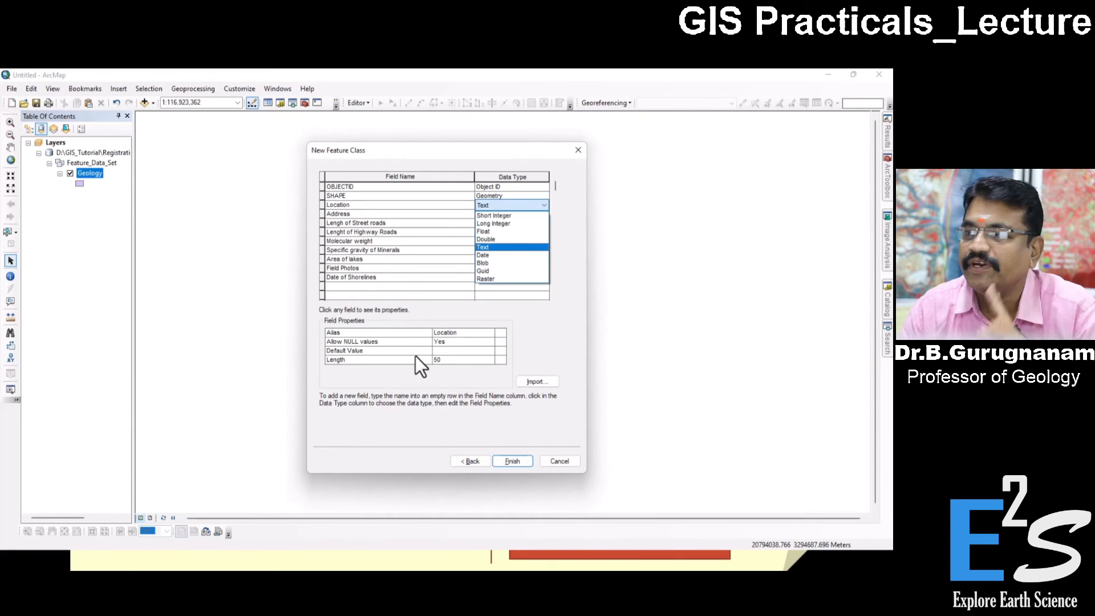
left_click(464, 363)
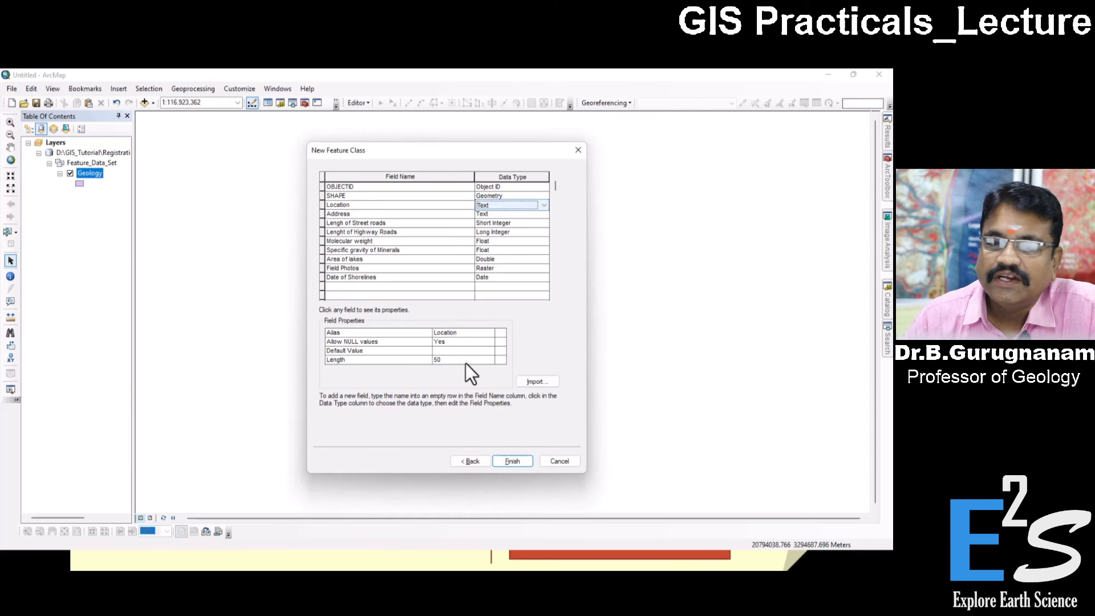
left_click(435, 359)
type("100")
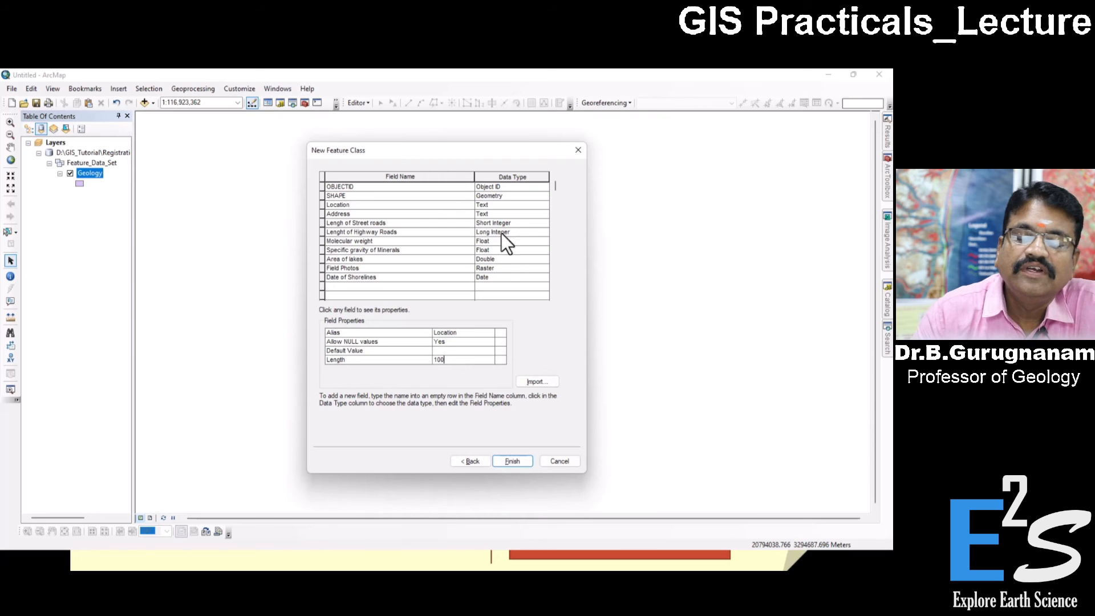
- Check the length property of the Location and Address text fields
left_click(492, 204)
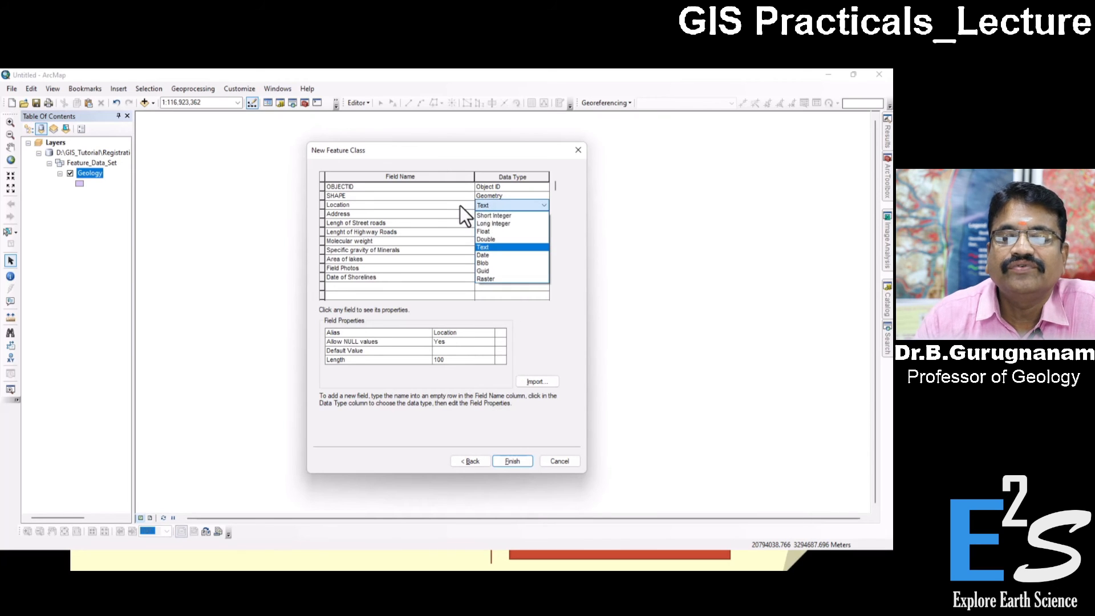
left_click(460, 206)
left_click(480, 215)
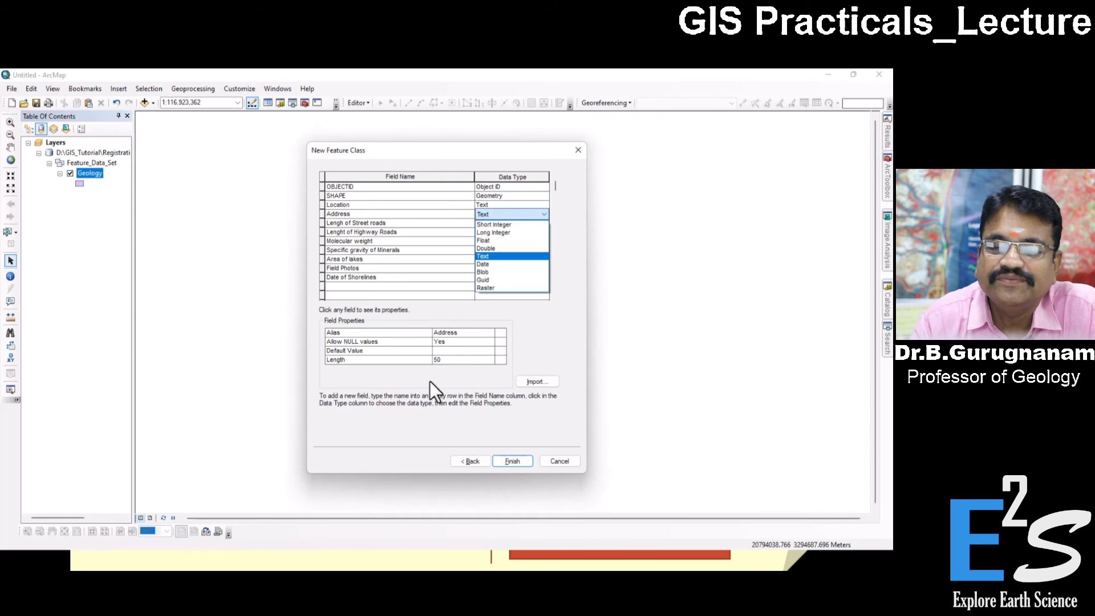
left_click(436, 367)
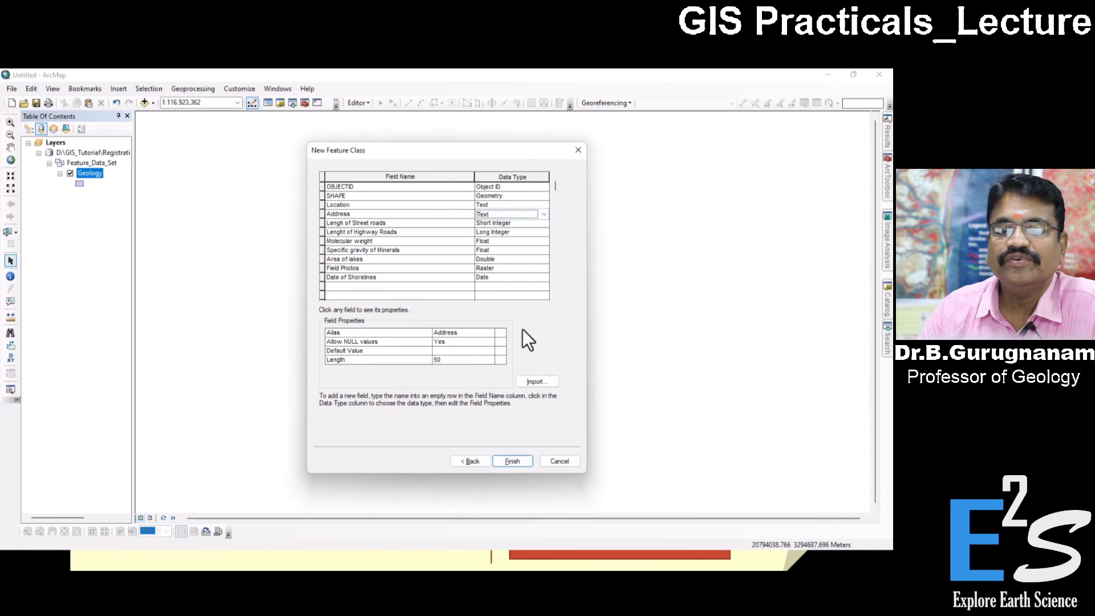
- Finish creating the feature class and accept the automatic renaming of the invalid field names
left_click(522, 464)
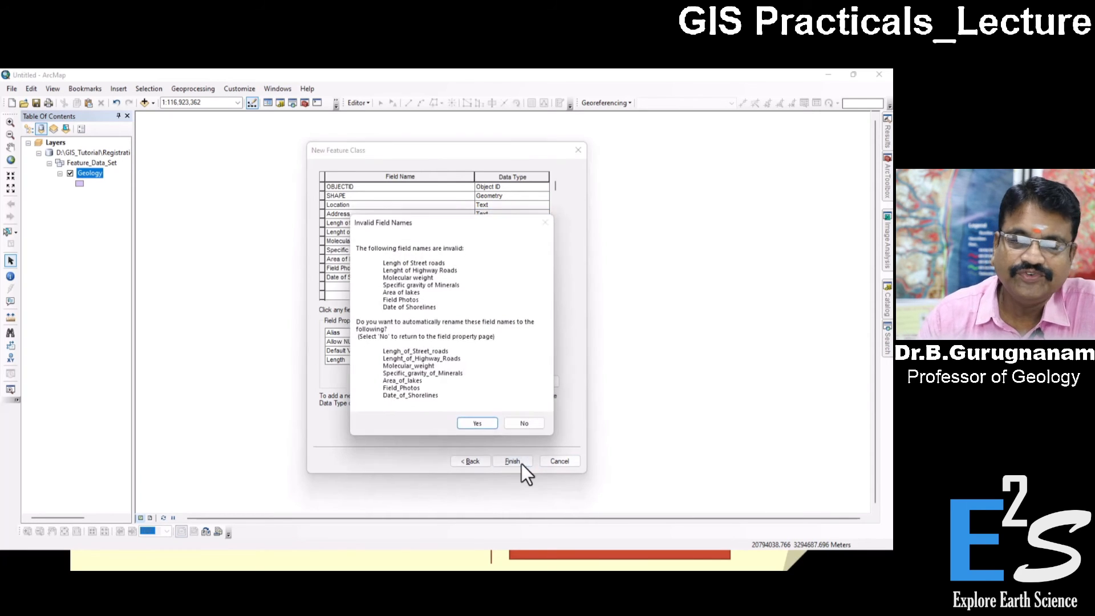
left_click(475, 425)
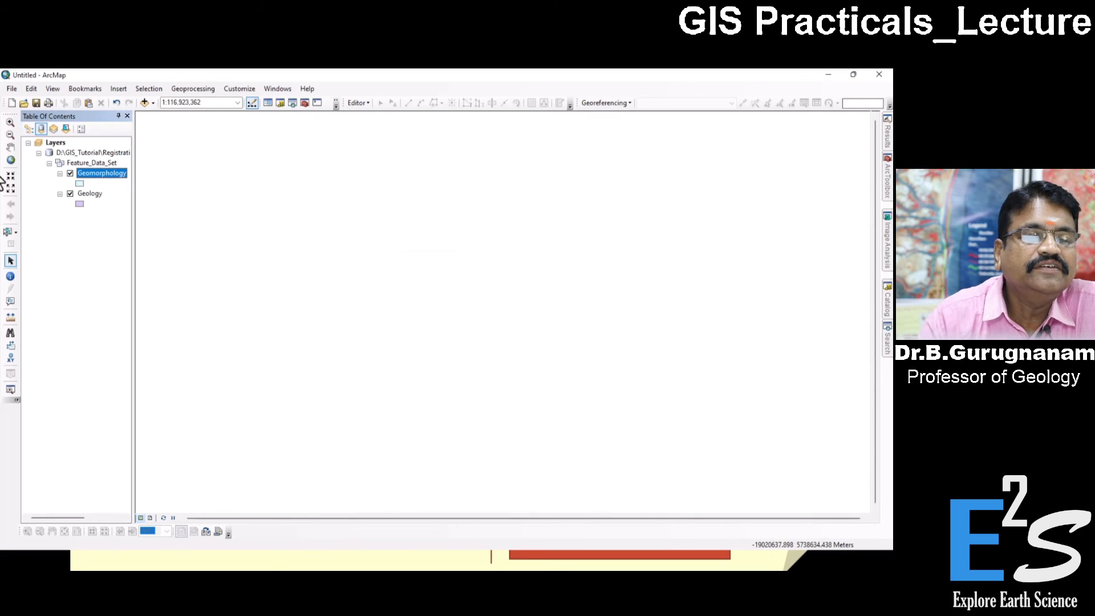
right_click(101, 172)
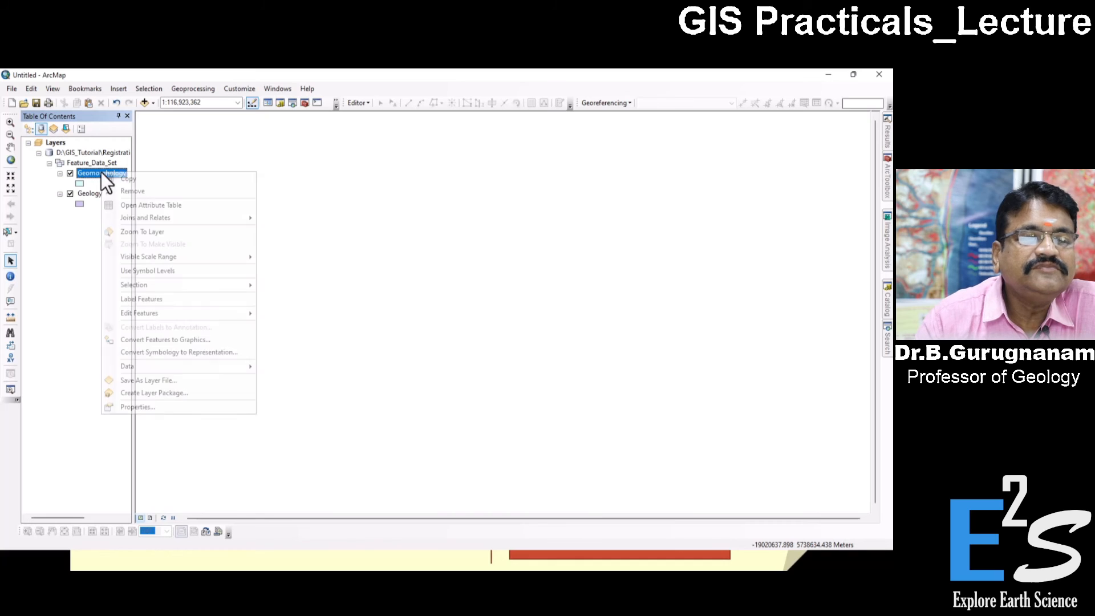
left_click(67, 219)
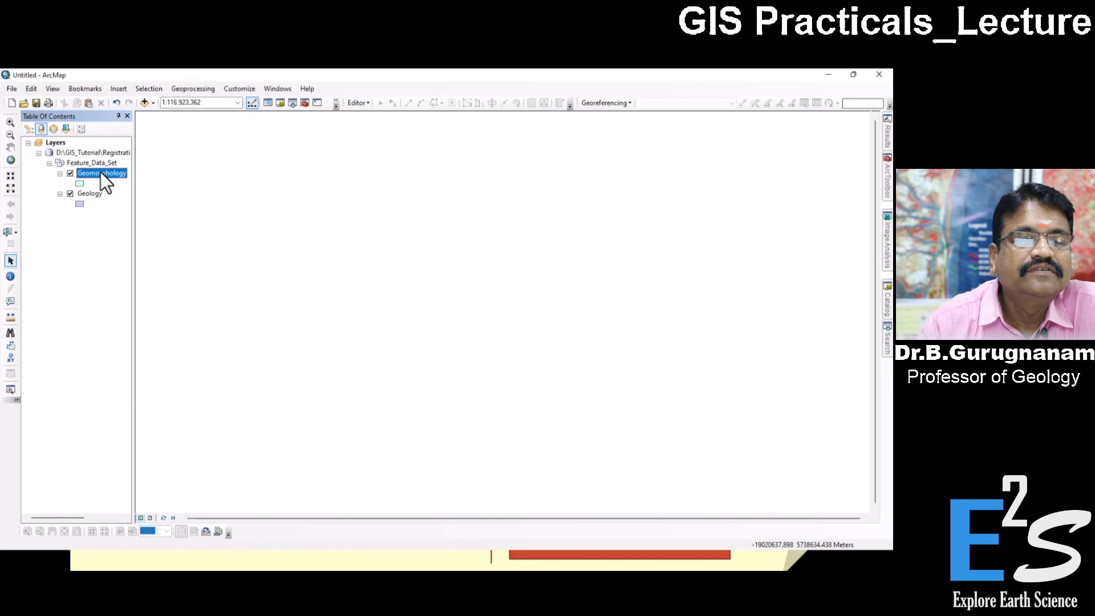
right_click(101, 172)
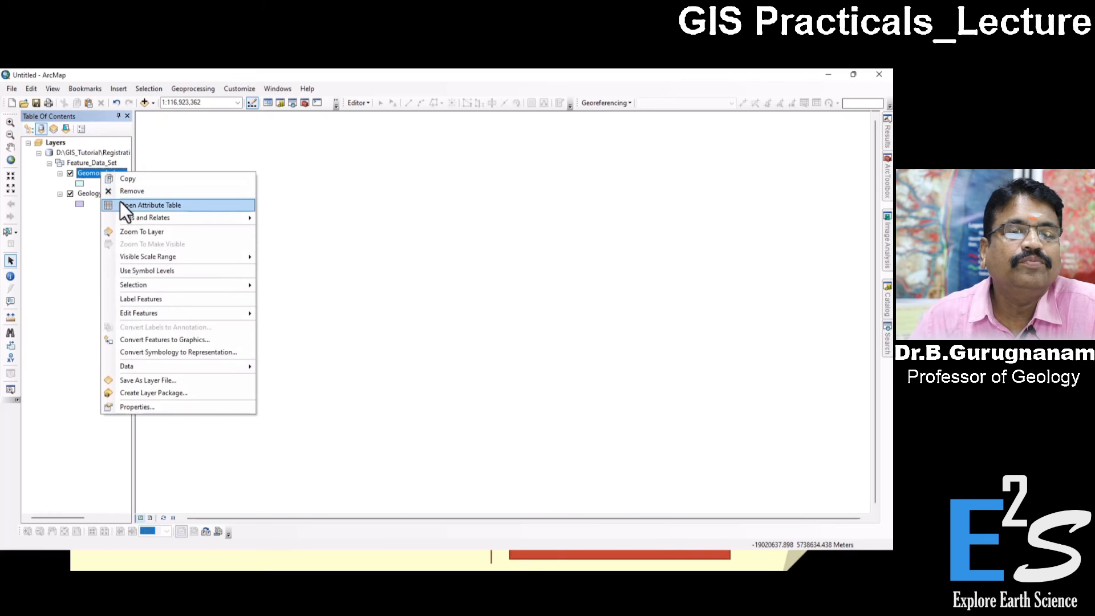
left_click(78, 227)
key("alt+Tab")
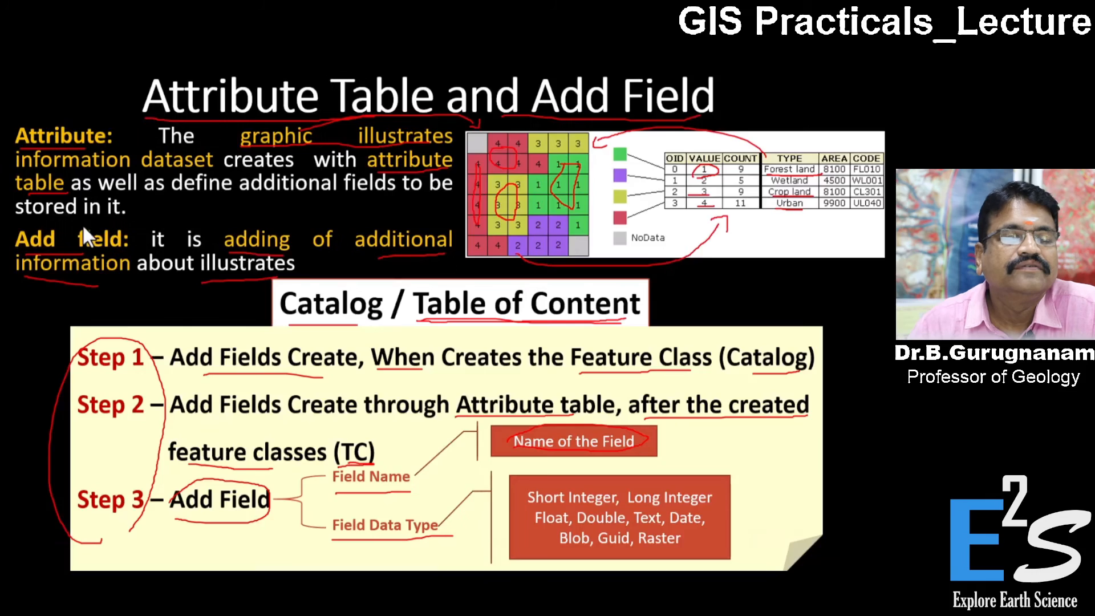
left_click_drag(169, 416, 304, 413)
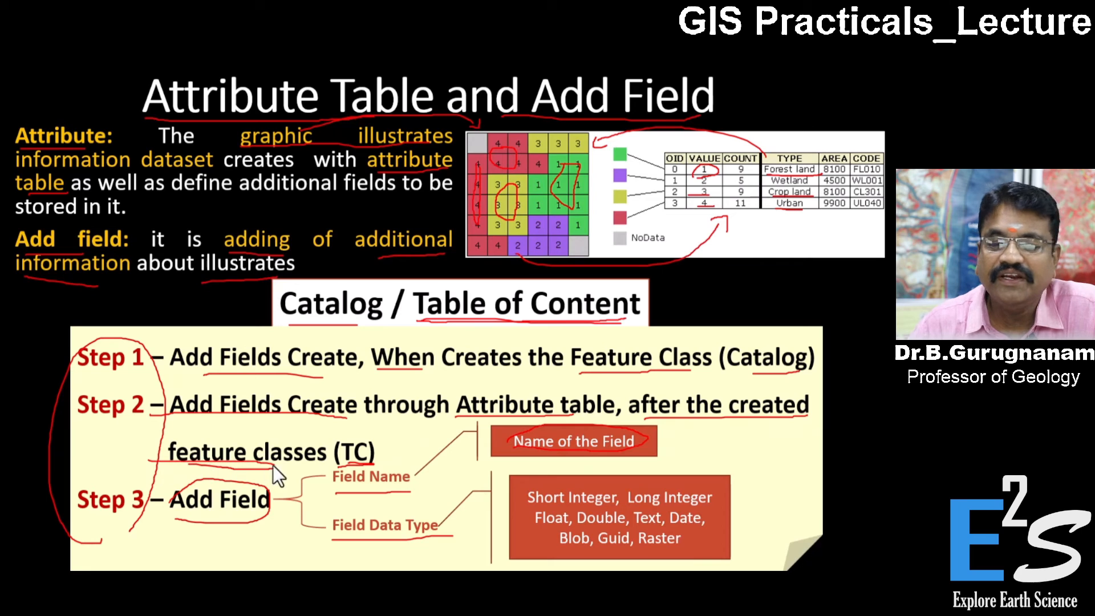
left_click_drag(375, 467, 339, 434)
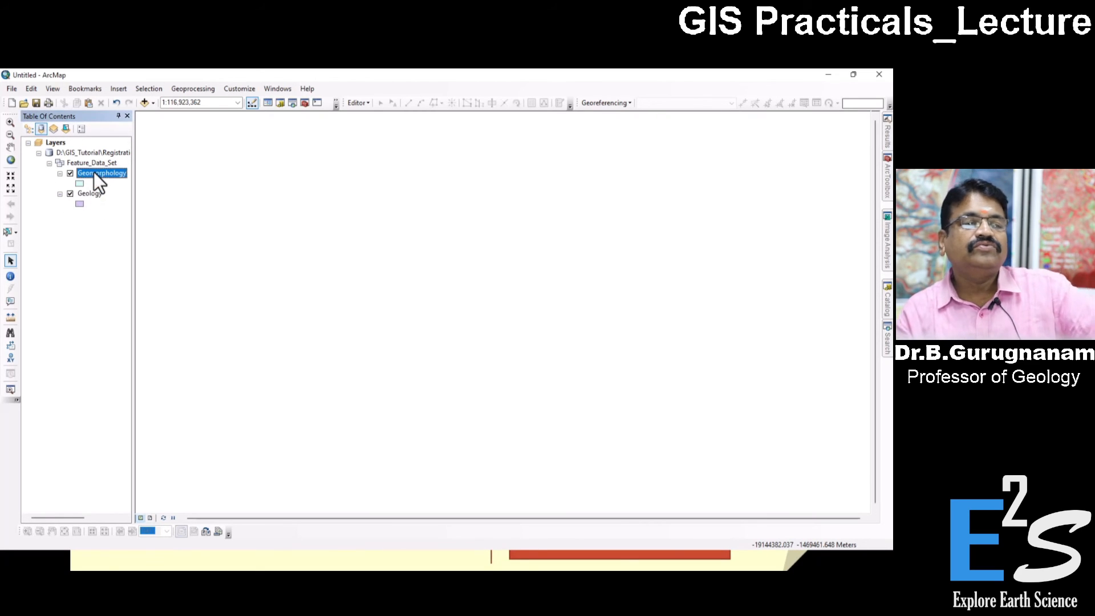
- Open the attribute table of the Geomorphology layer
right_click(97, 171)
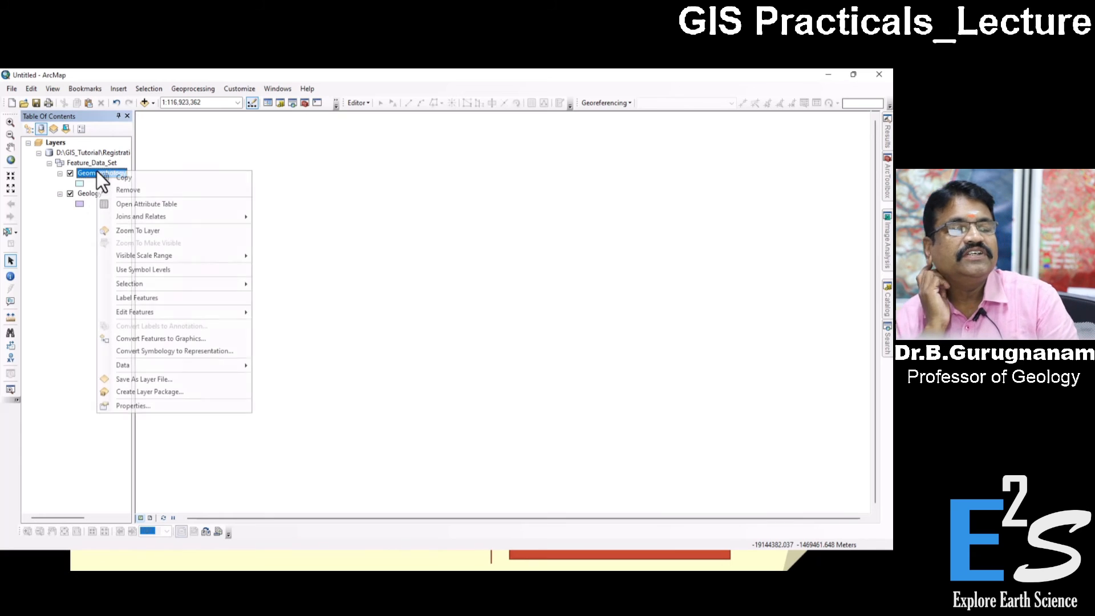
left_click(139, 203)
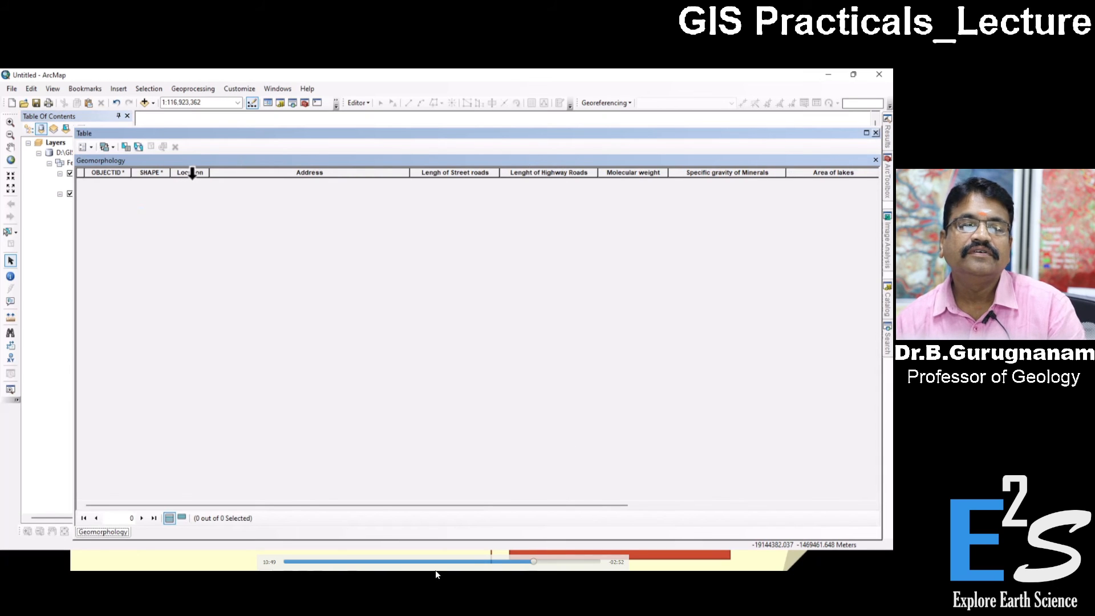
left_click(540, 562)
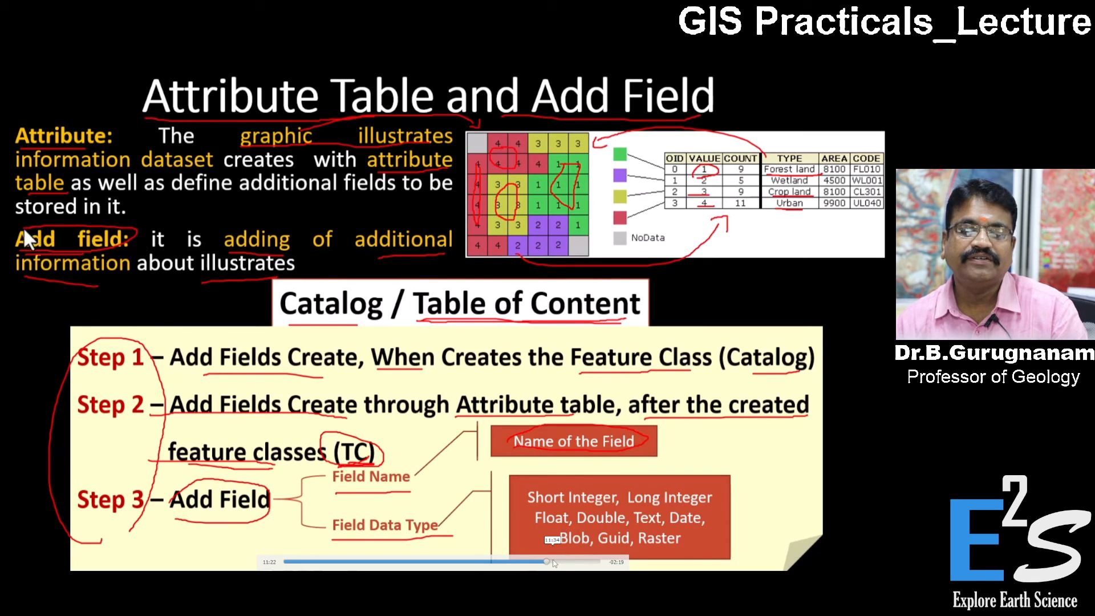
left_click(553, 559)
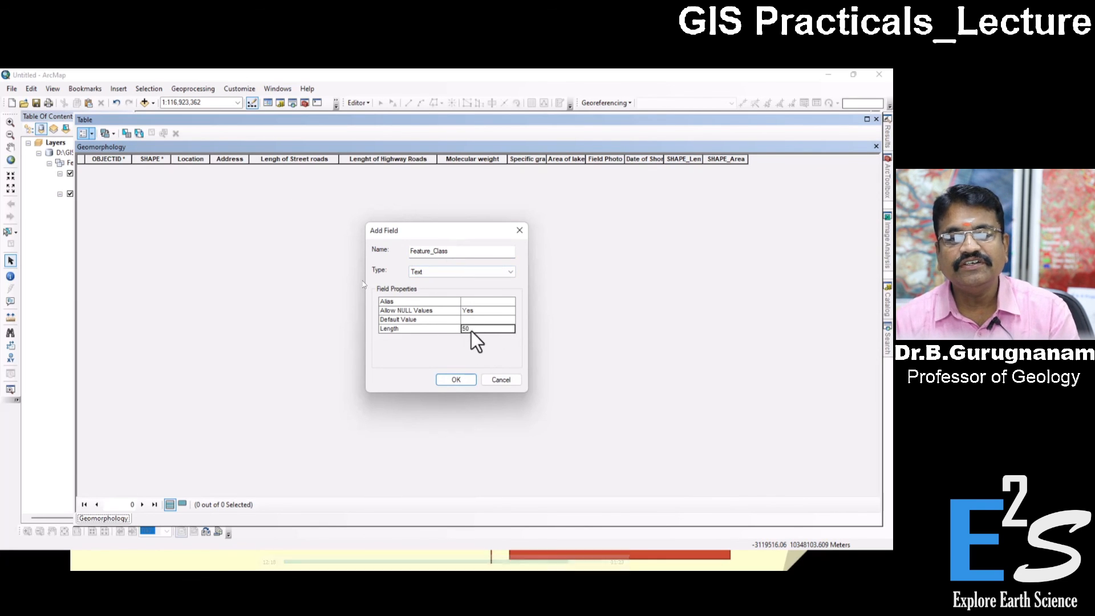
left_click(574, 562)
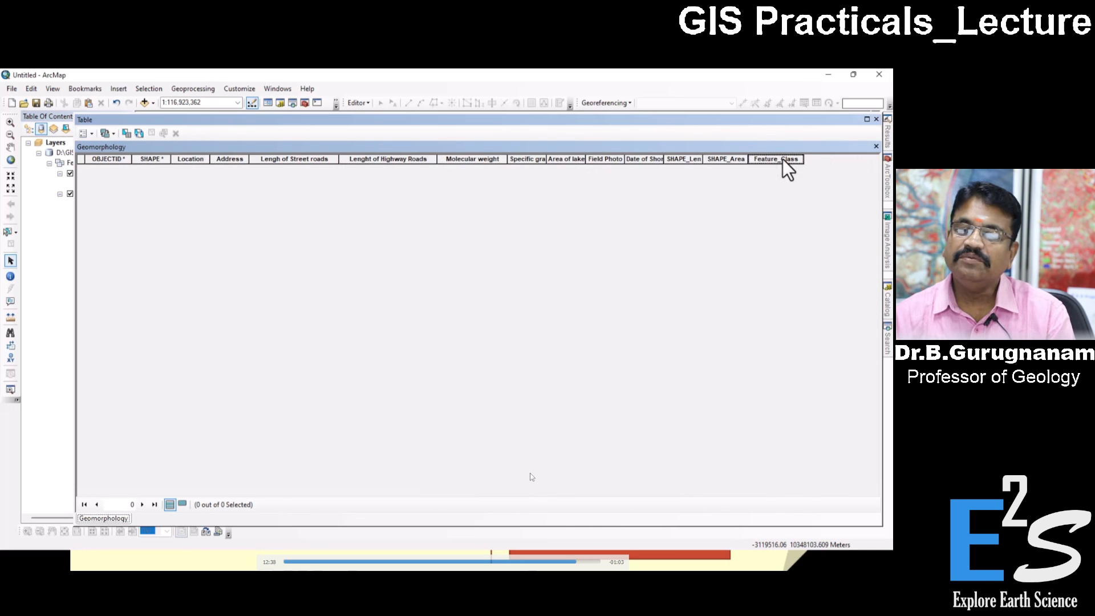
left_click(584, 562)
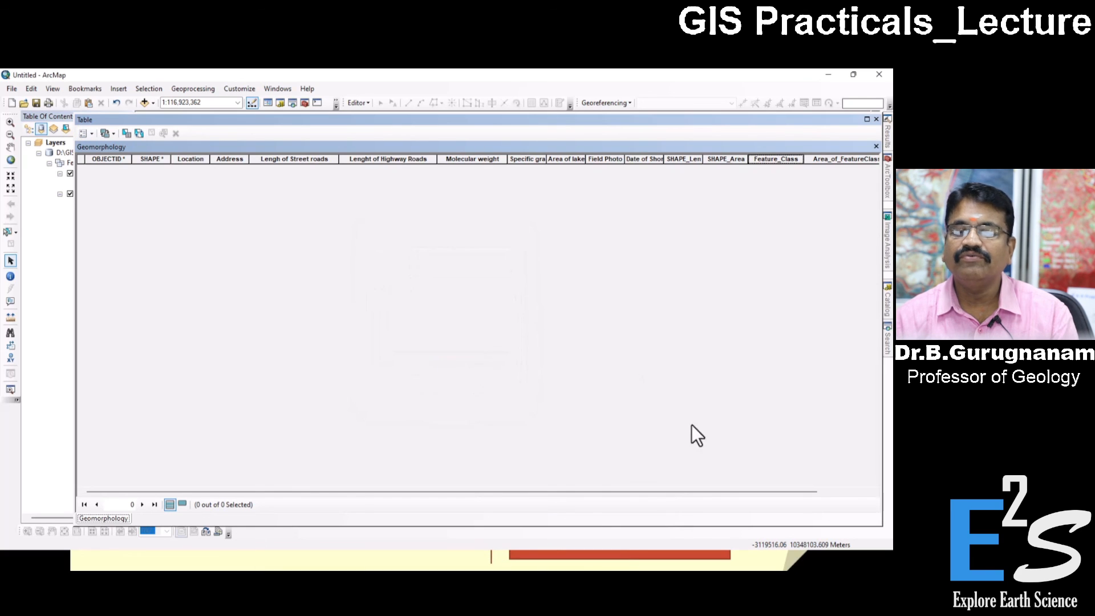
- Examine the Feature_Class and Area_of_FeatureClasses fields at the end of the Geomorphology attribute table
left_click_drag(686, 491, 748, 489)
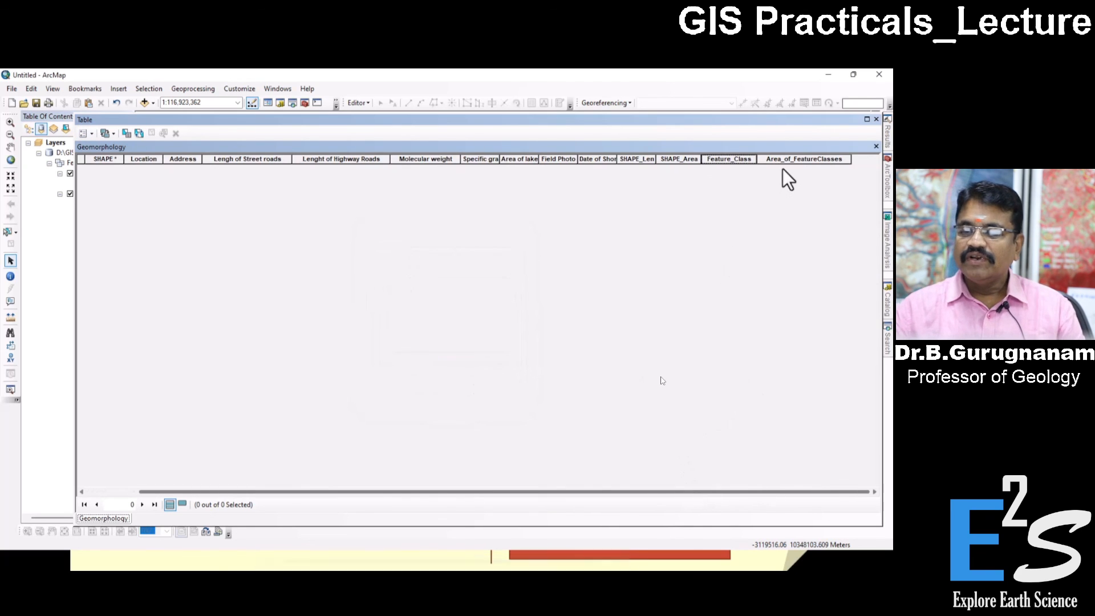